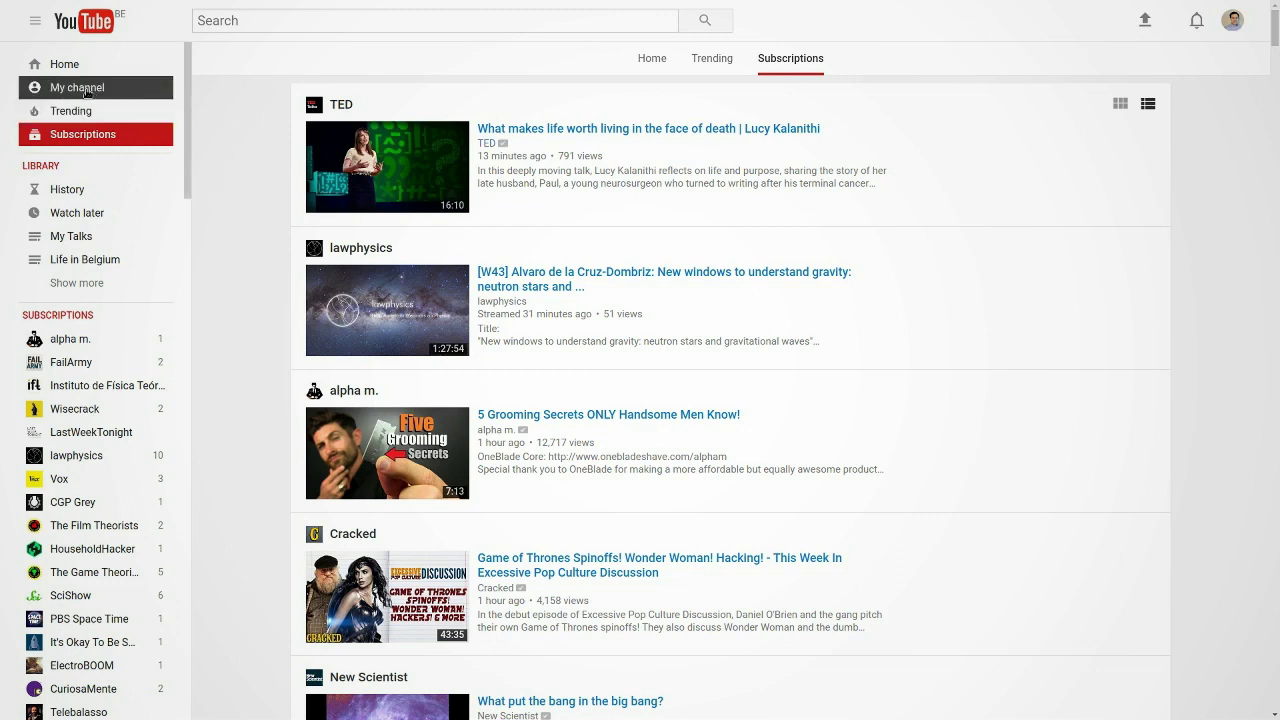
Go through My channel and Video Manager to the Live Streaming page, where the stream shows offline
{"action": "left_click", "coordinate": [55, 90]}
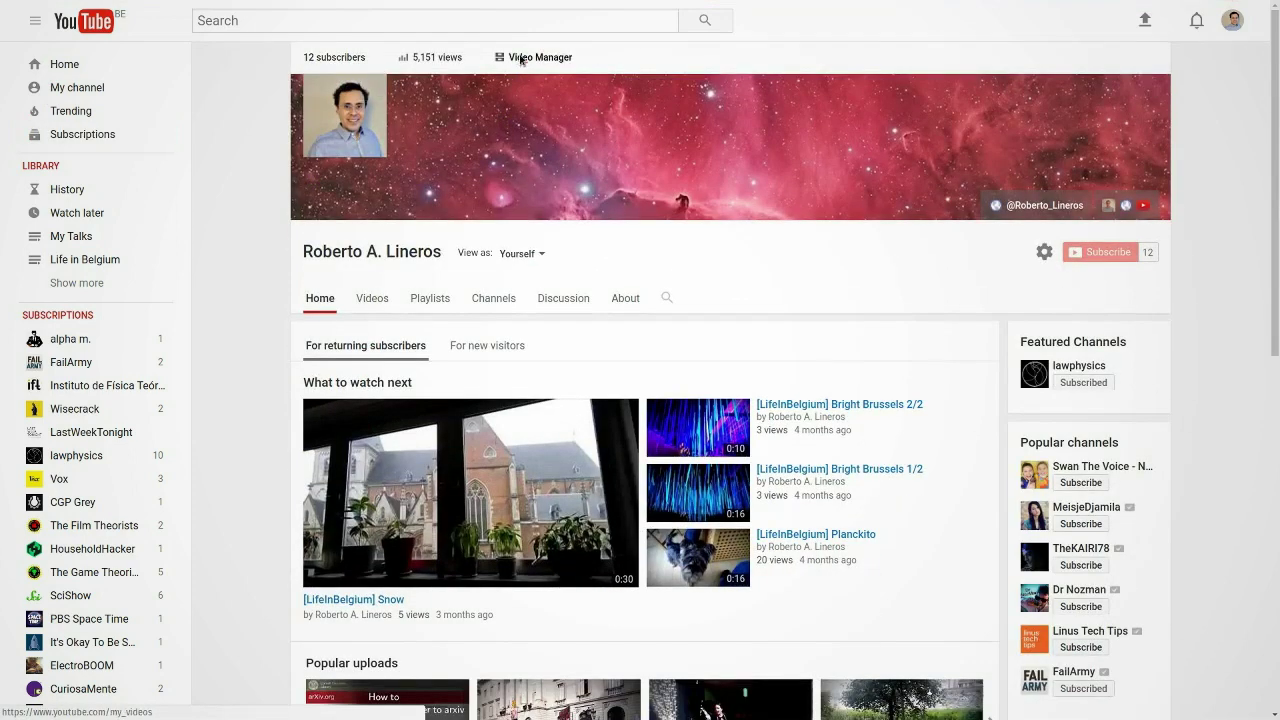
{"action": "left_click", "coordinate": [521, 58]}
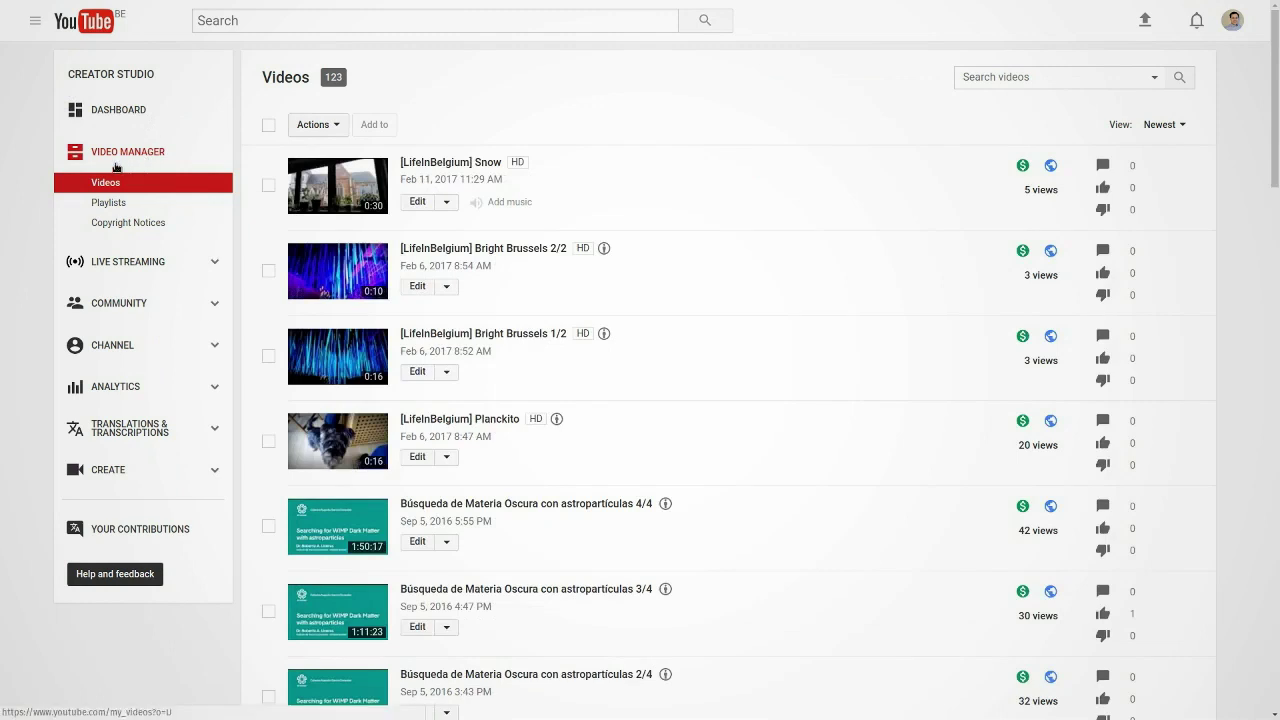
{"action": "left_click", "coordinate": [131, 265]}
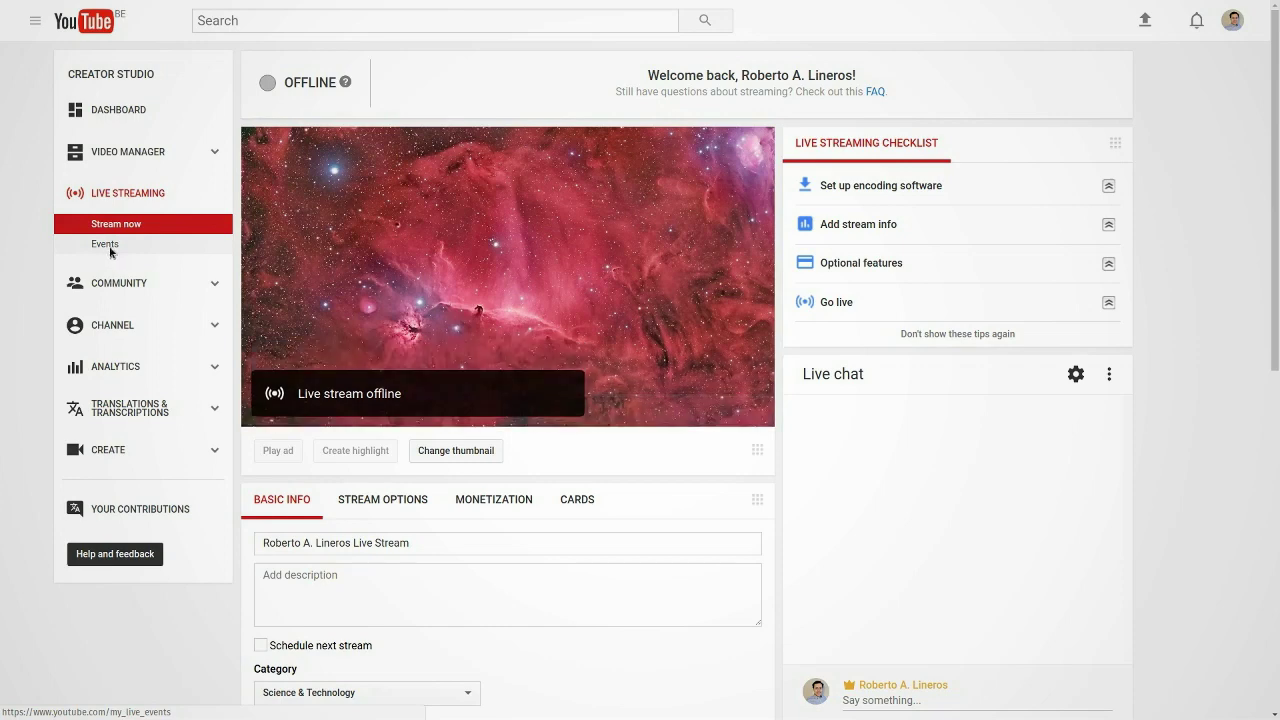
Schedule a new live event titled 'how to stream videos with hangouts'
{"action": "left_click", "coordinate": [111, 252]}
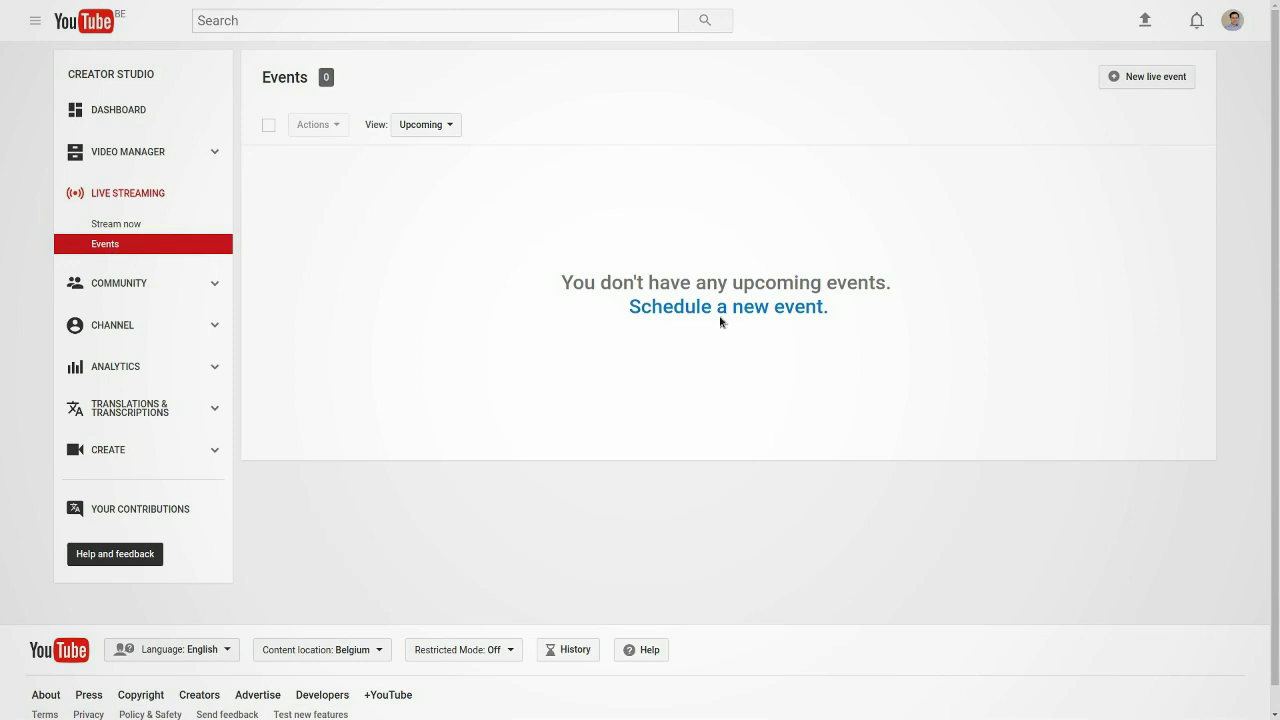
{"action": "left_click", "coordinate": [719, 317]}
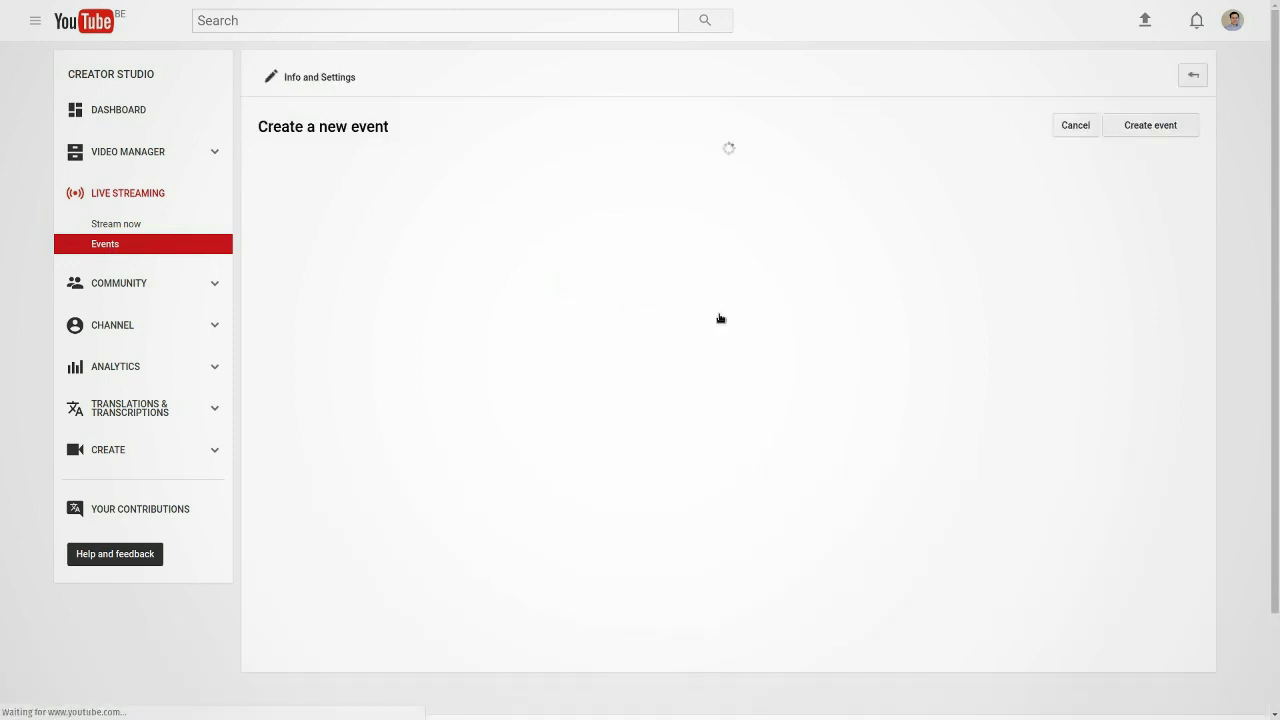
{"action": "left_click", "coordinate": [306, 218]}
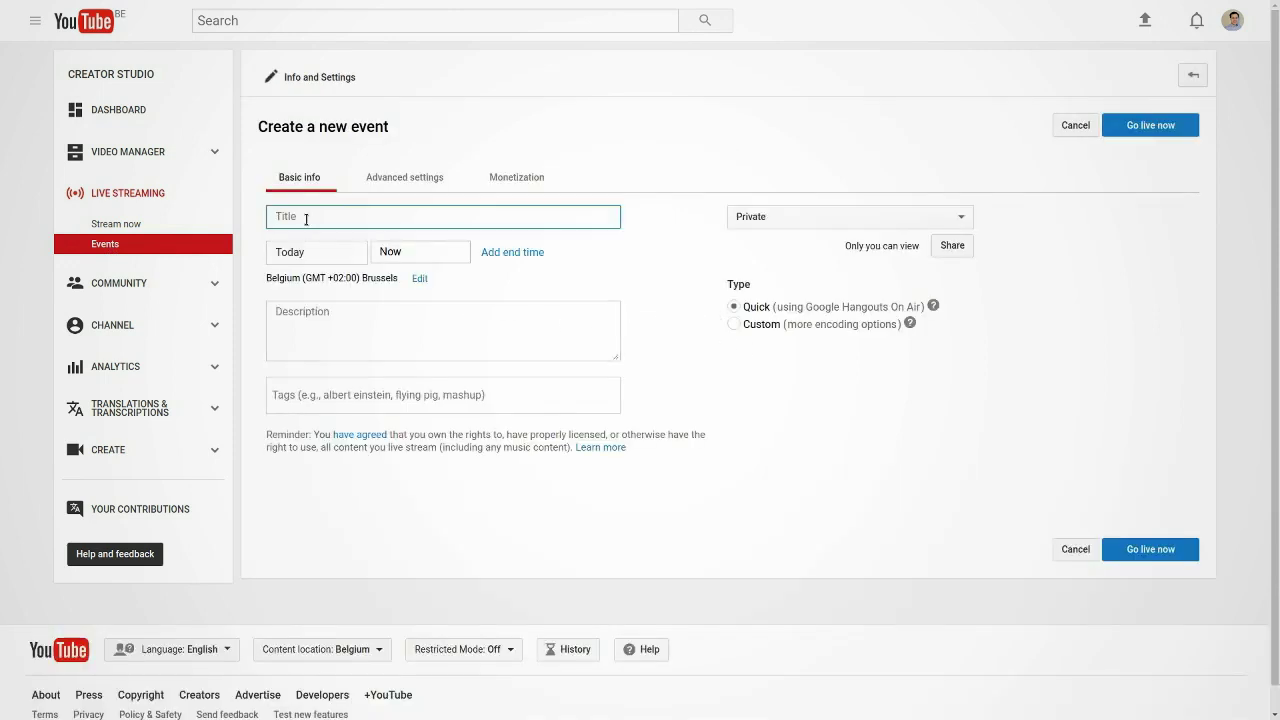
{"action": "type", "text": "how to"}
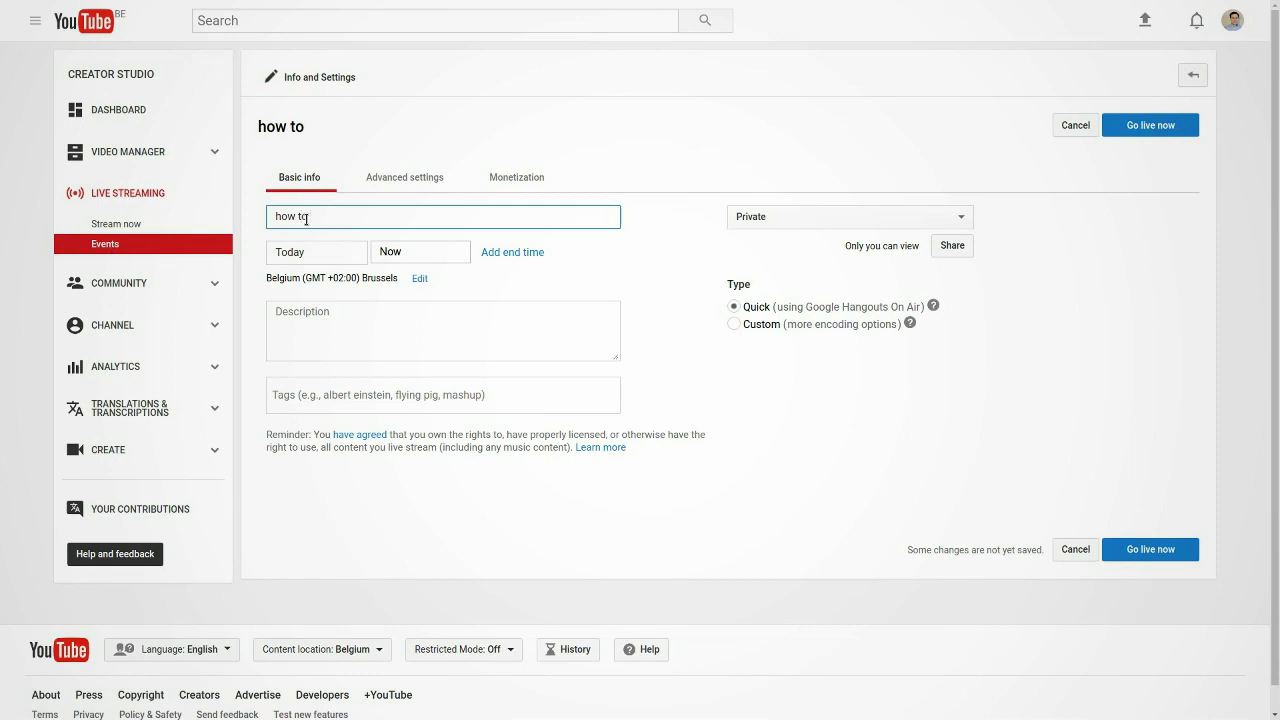
{"action": "type", "text": " steram"}
{"action": "key", "text": "BackSpace"}
{"action": "key", "text": "BackSpace"}
{"action": "key", "text": "BackSpace"}
{"action": "type", "text": "ream vieo"}
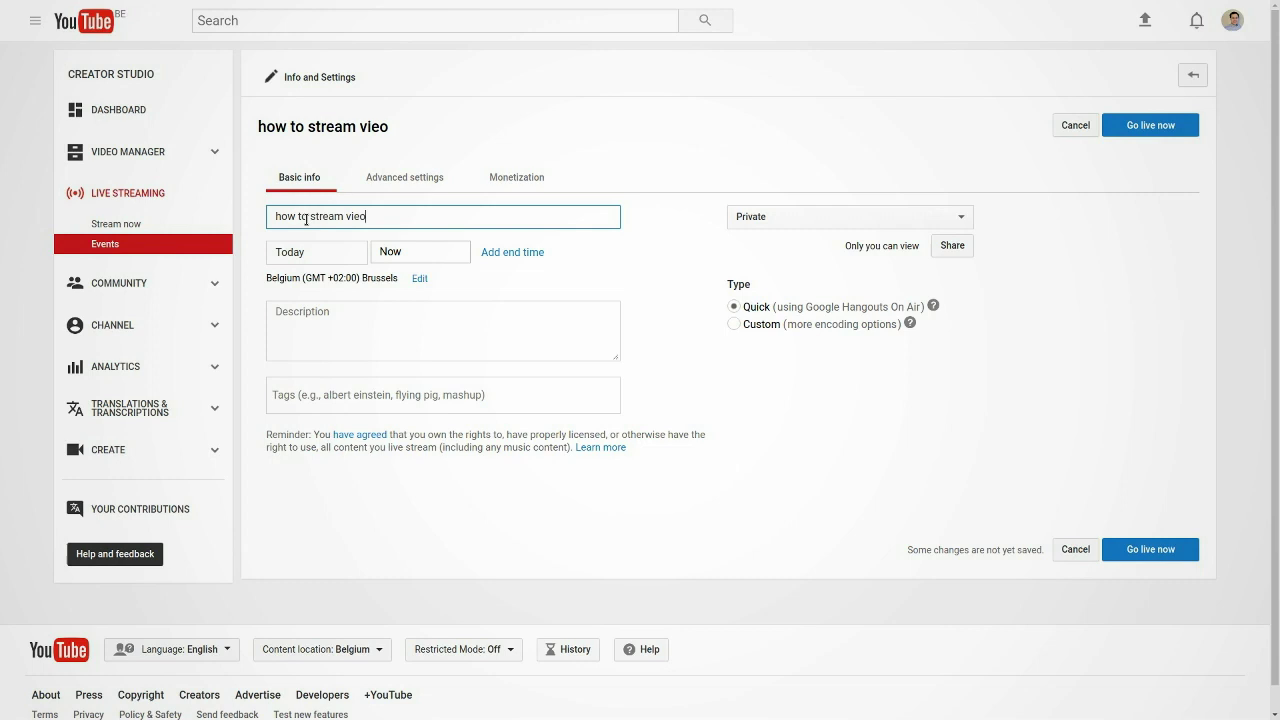
{"action": "type", "text": "iowith h"}
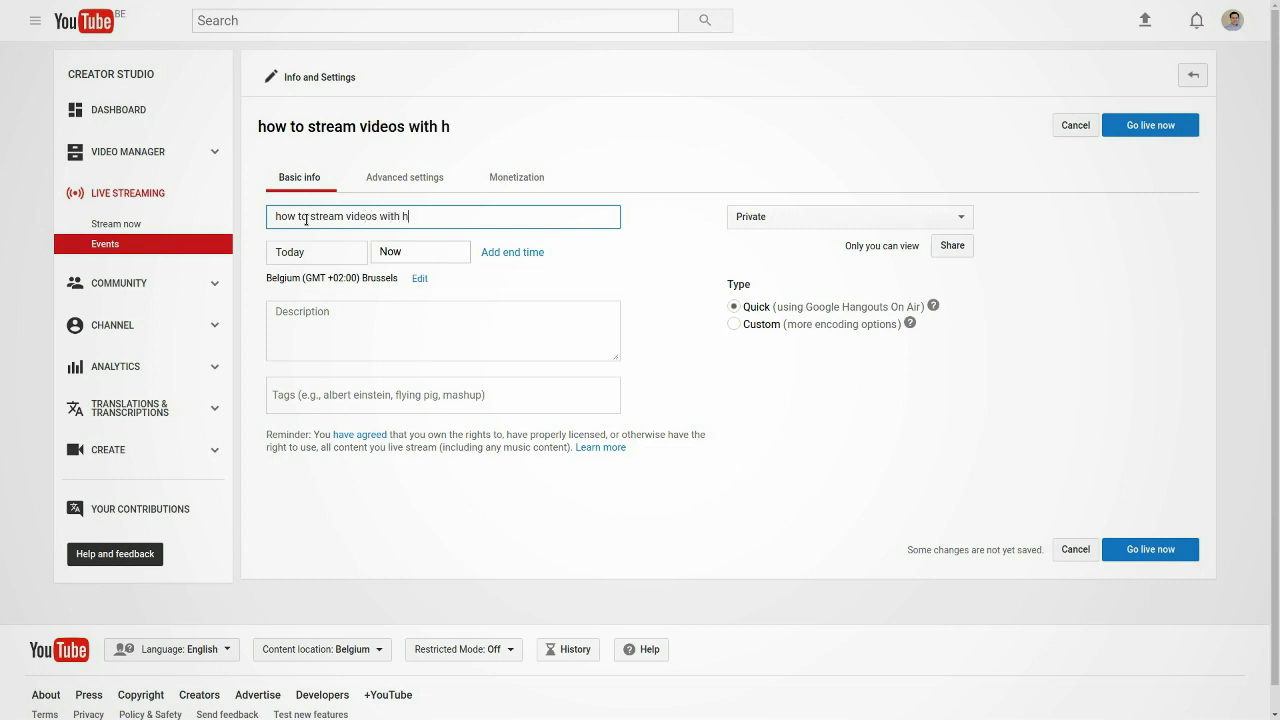
{"action": "type", "text": "angouts"}
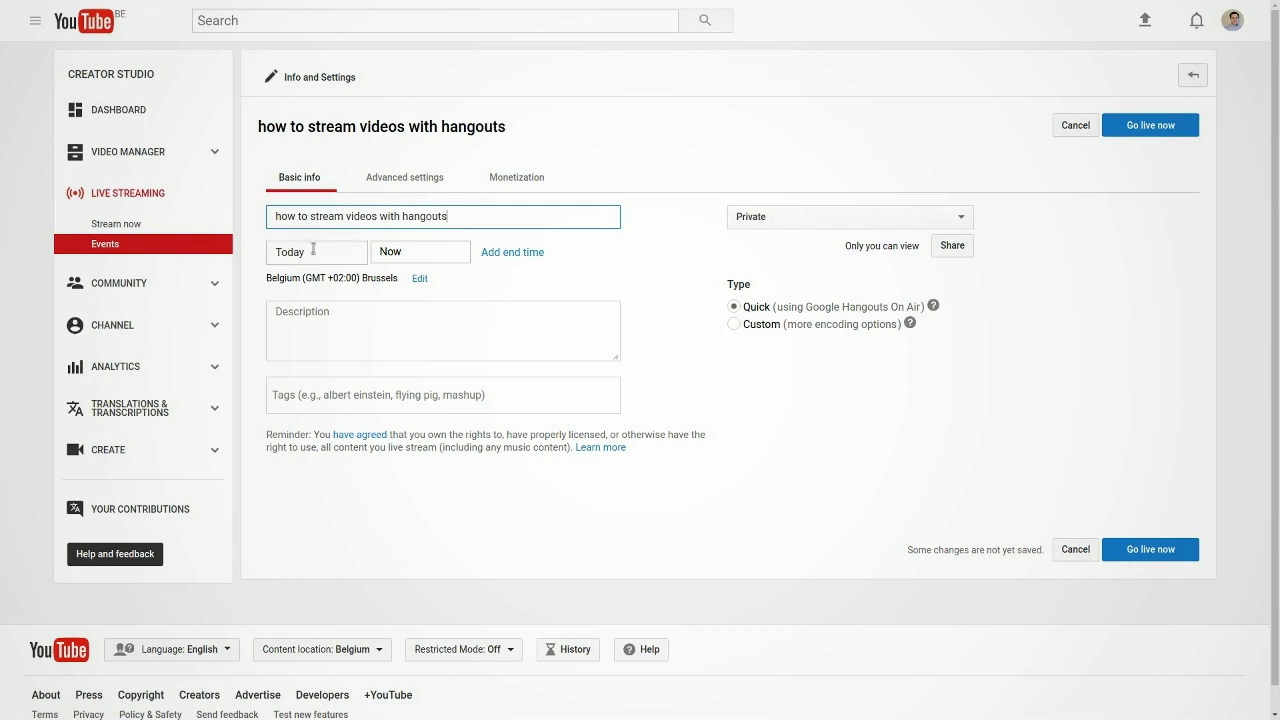
Keep today, June 7, as the event date and enter 8:00 as the start time
{"action": "left_click", "coordinate": [313, 249]}
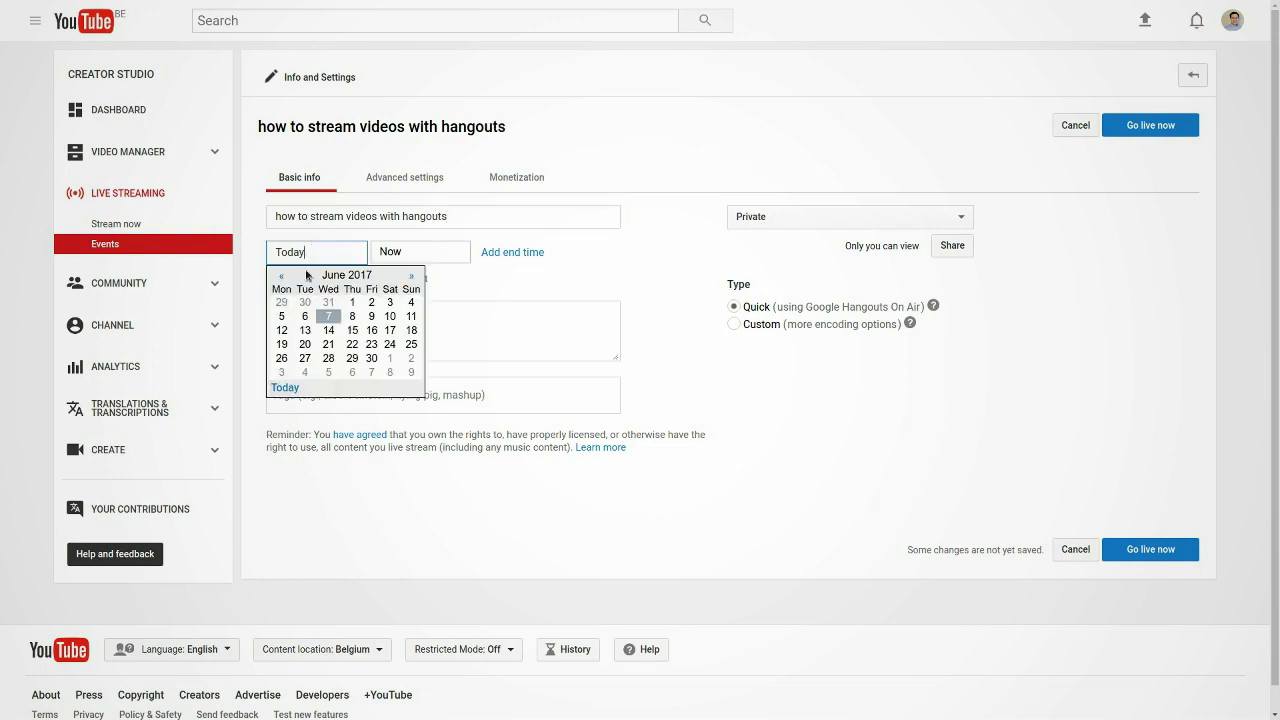
{"action": "left_click", "coordinate": [329, 315]}
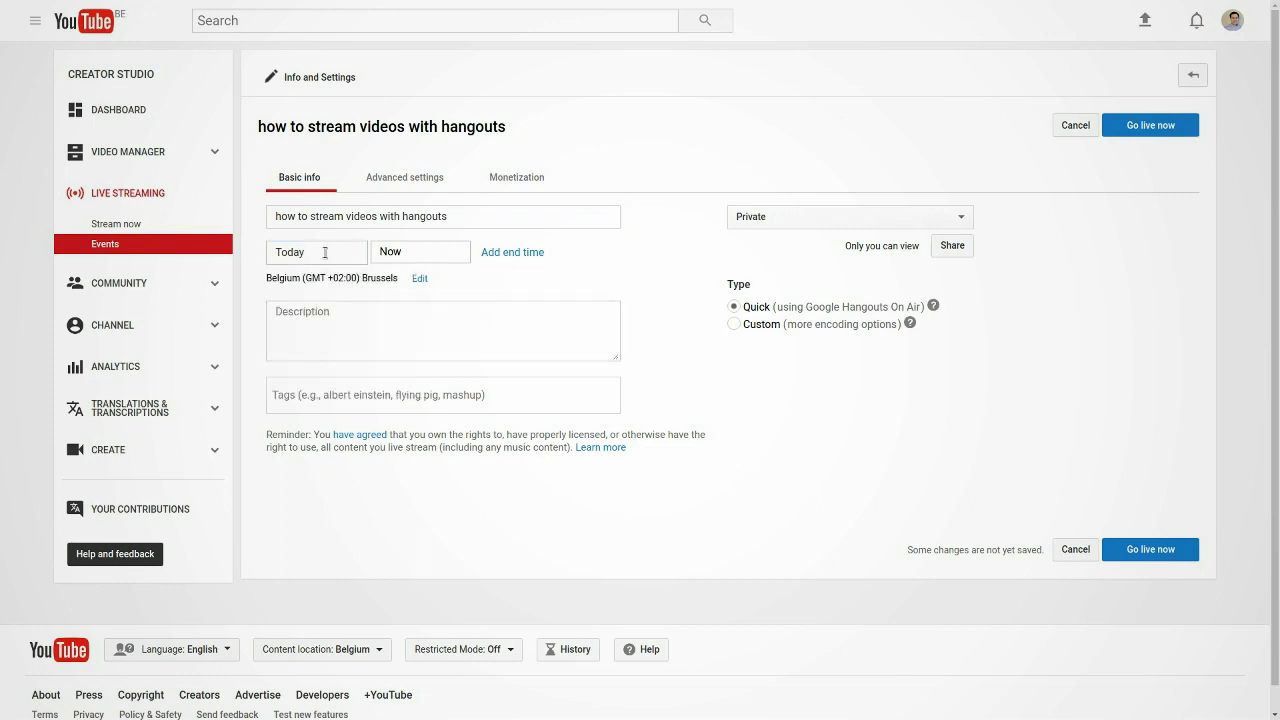
{"action": "left_click", "coordinate": [399, 253]}
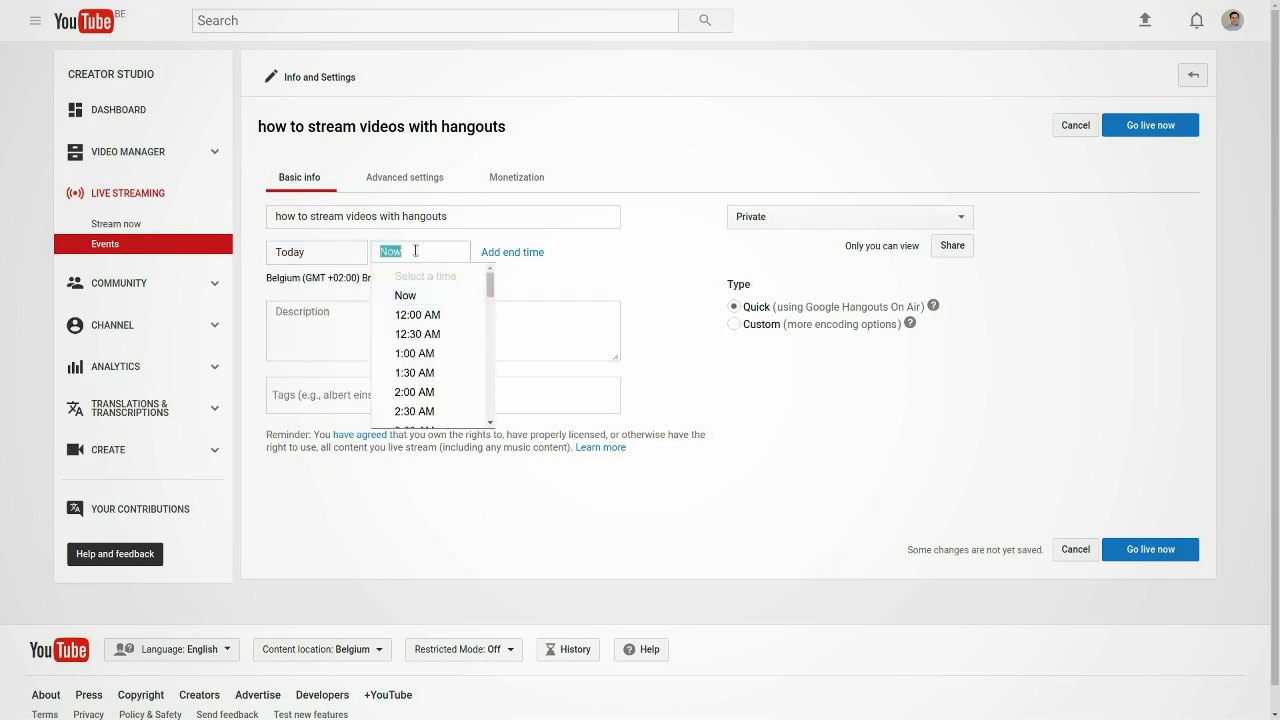
{"action": "left_click", "coordinate": [415, 251]}
{"action": "type", "text": "20"}
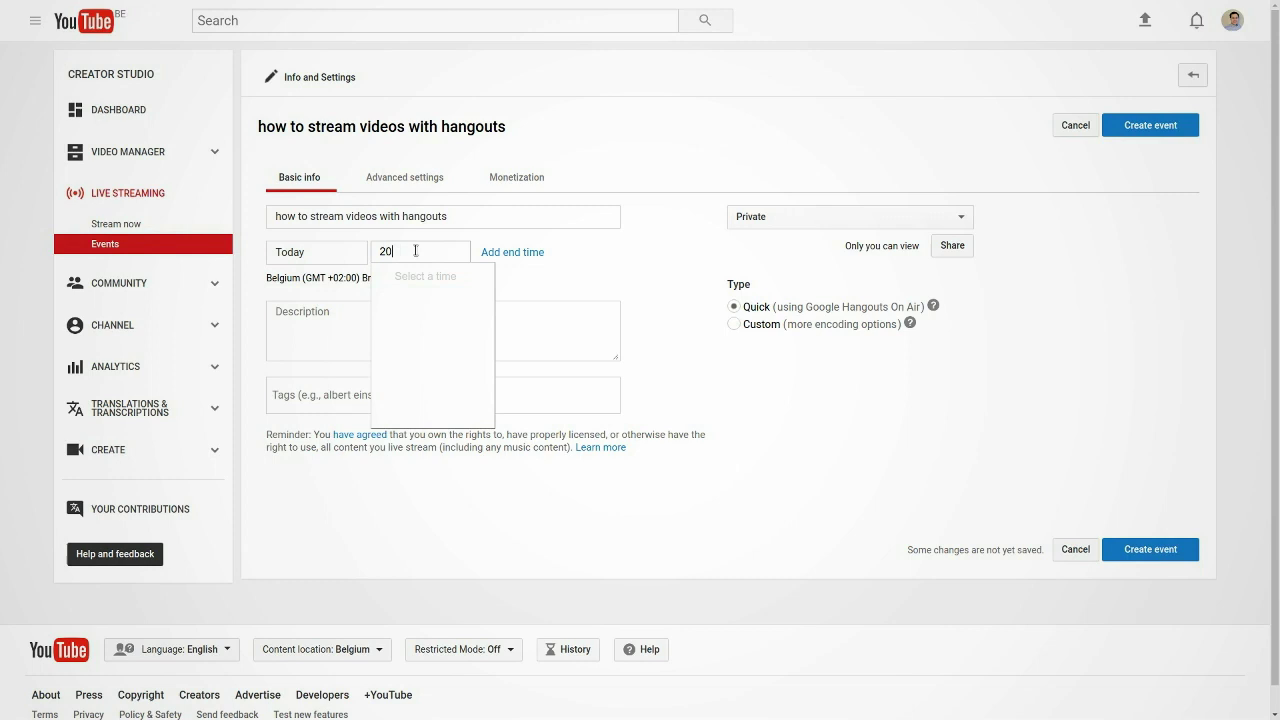
{"action": "key", "text": "BackSpace"}
{"action": "key", "text": "BackSpace"}
{"action": "type", "text": "8"}
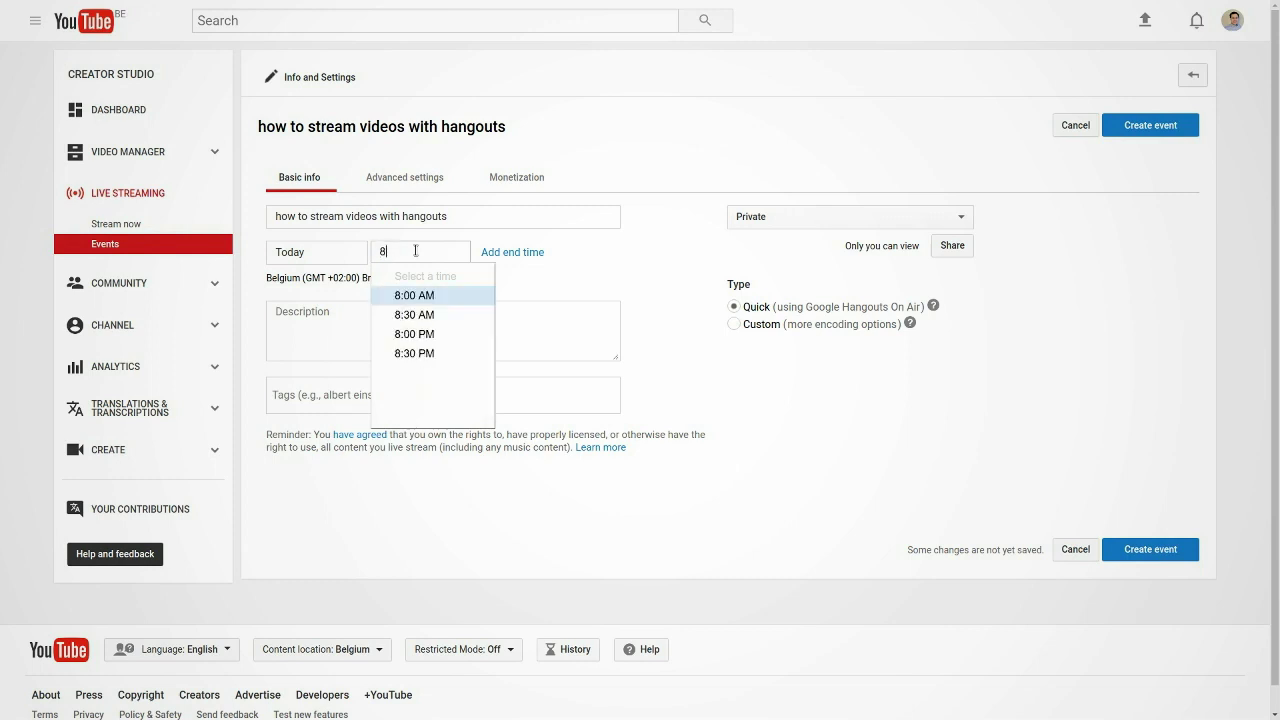
{"action": "type", "text": ":00"}
Set the start to 8:00 PM, change visibility to Unlisted, and create the event
{"action": "left_click", "coordinate": [434, 314]}
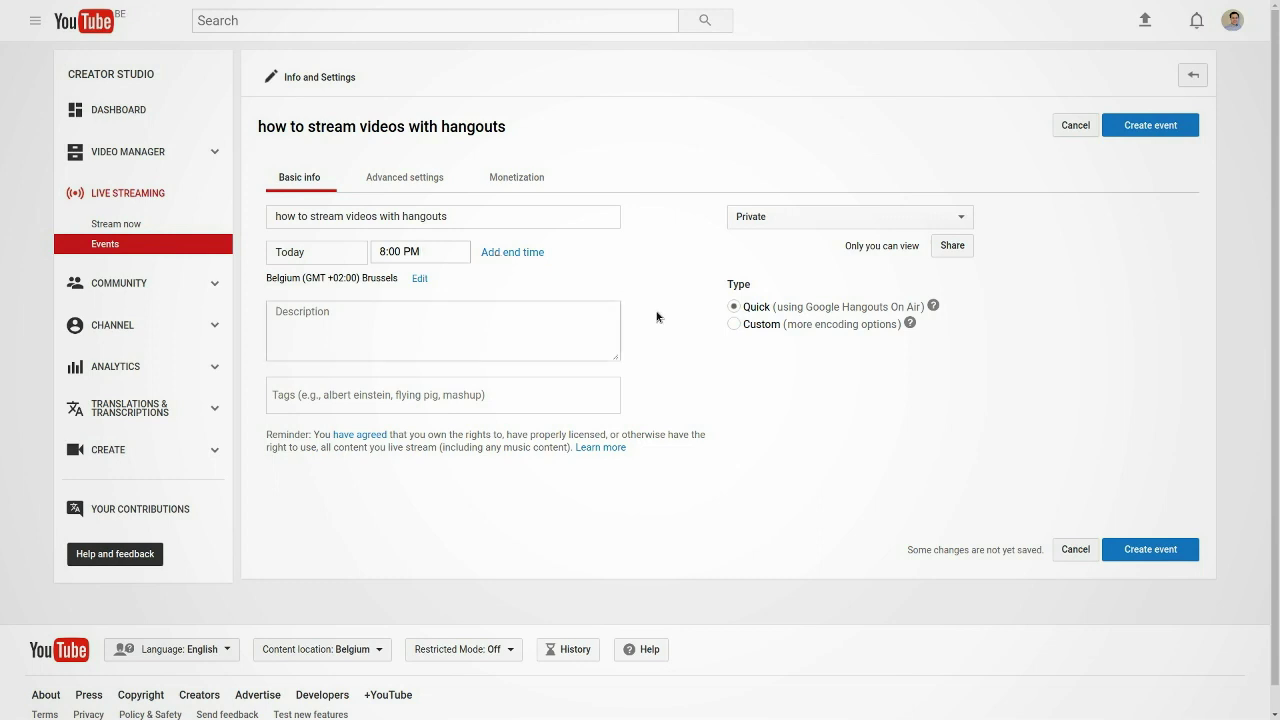
{"action": "left_click", "coordinate": [828, 226]}
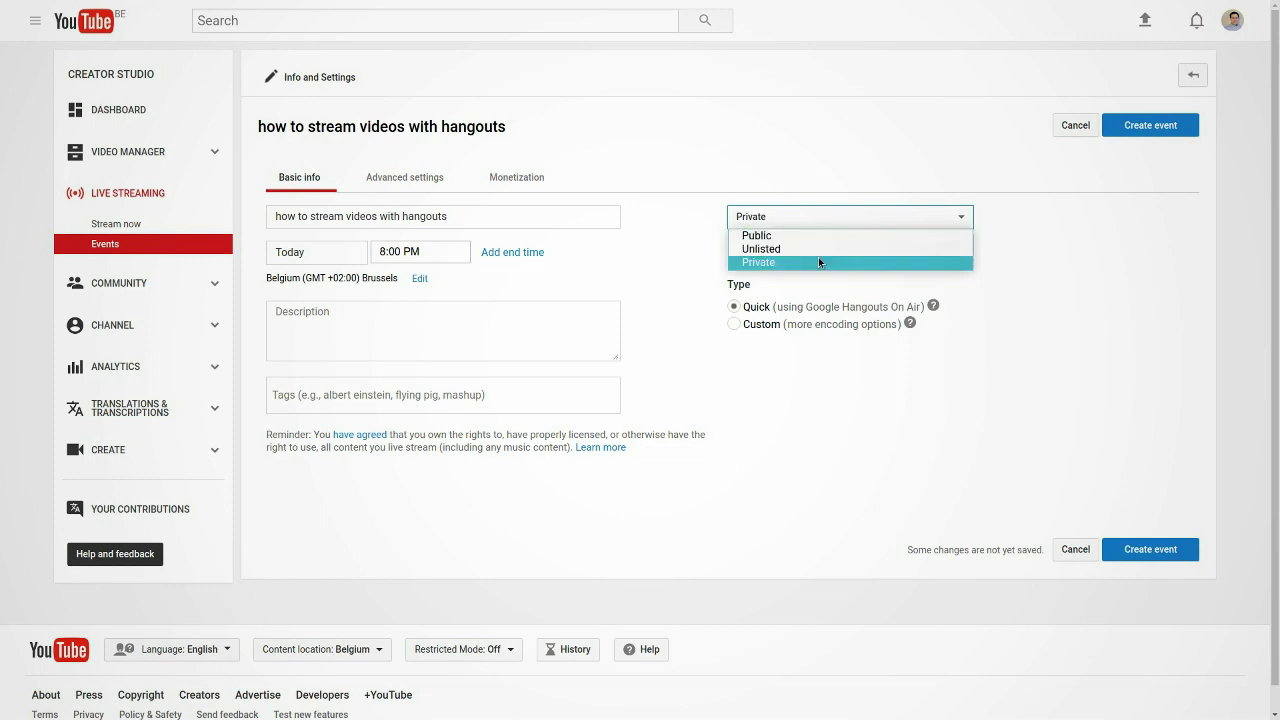
{"action": "left_click", "coordinate": [795, 250]}
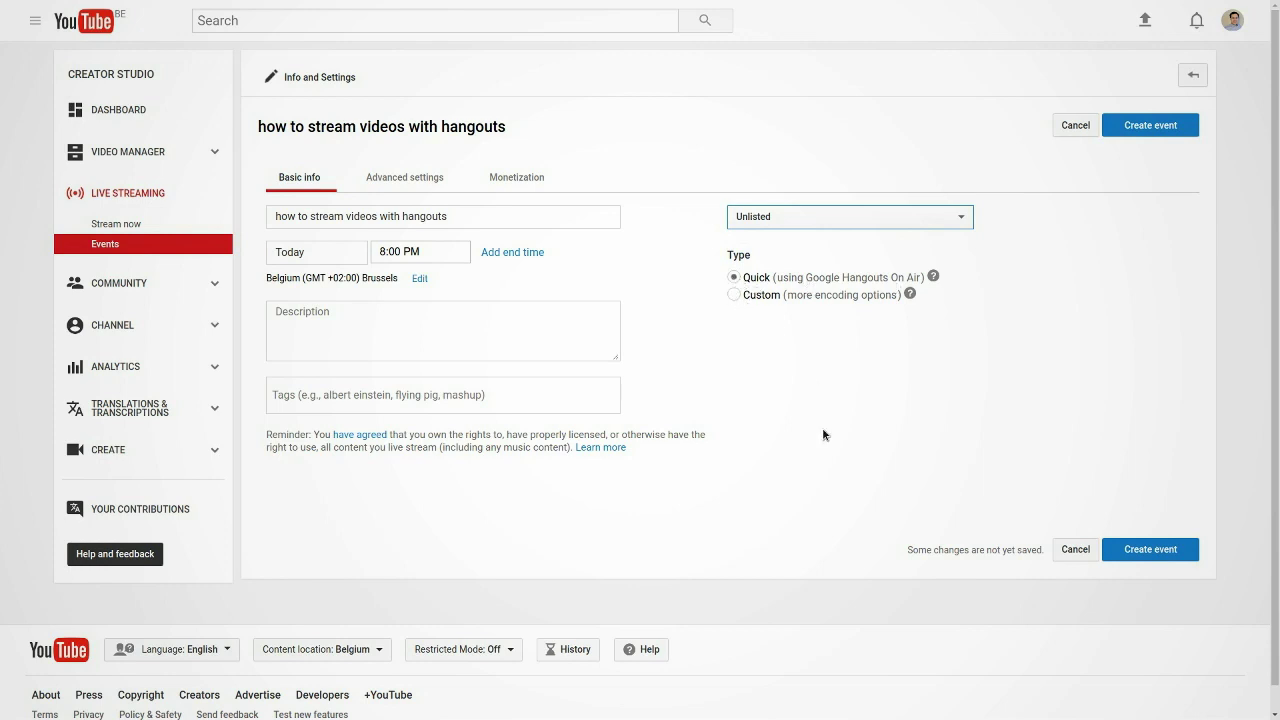
{"action": "left_click", "coordinate": [1139, 129]}
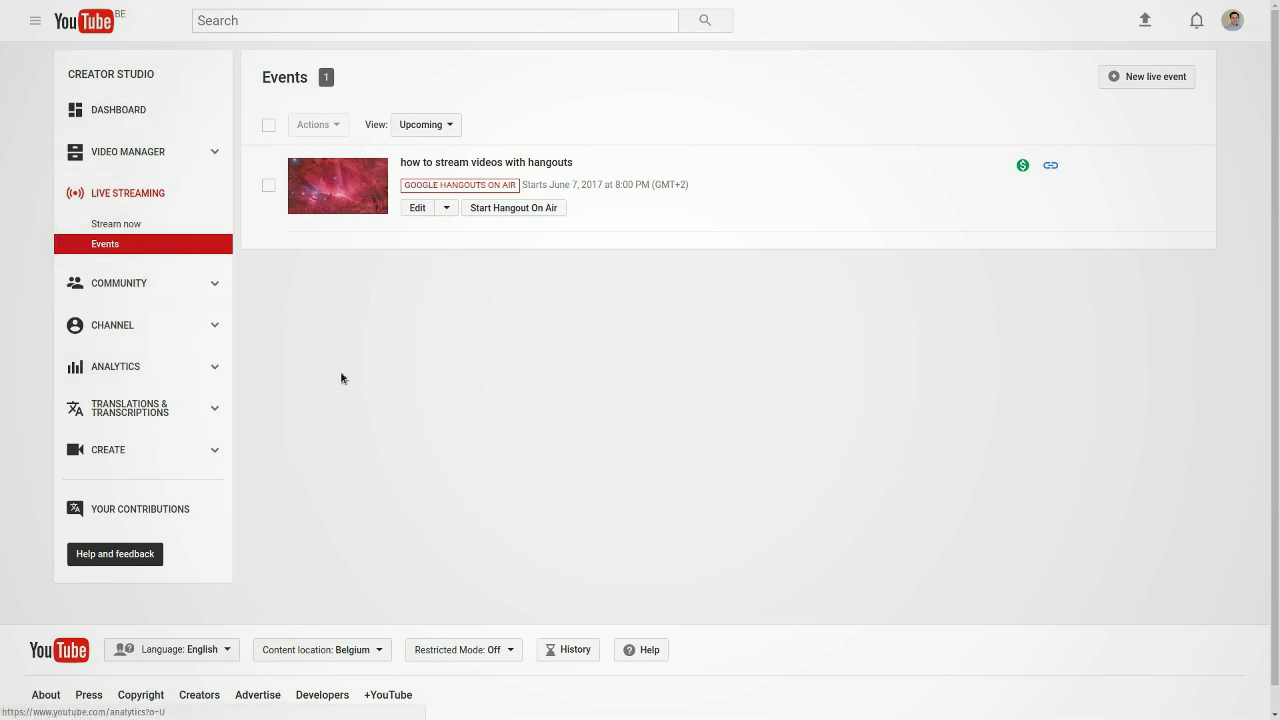
Launch the event's Hangout On Air and shrink its window to reveal the events page
{"action": "left_click", "coordinate": [503, 208]}
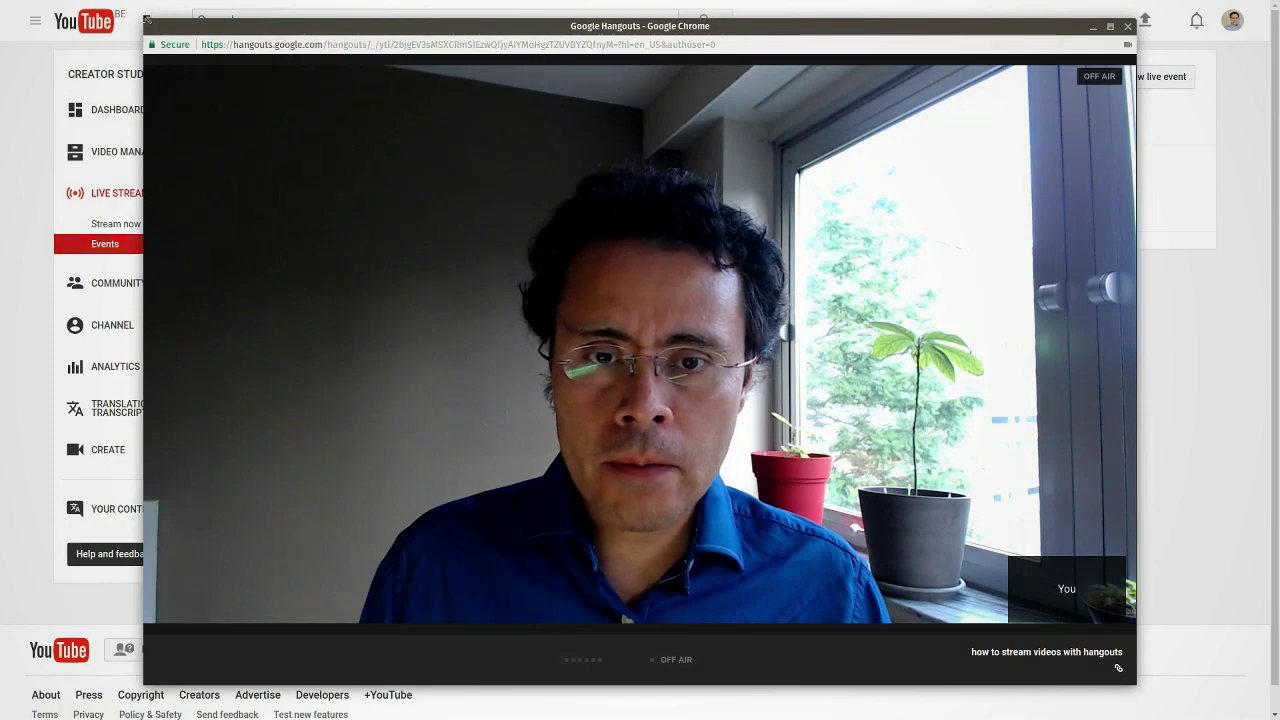
{"action": "left_click_drag", "start_coordinate": [147, 19], "coordinate": [423, 81]}
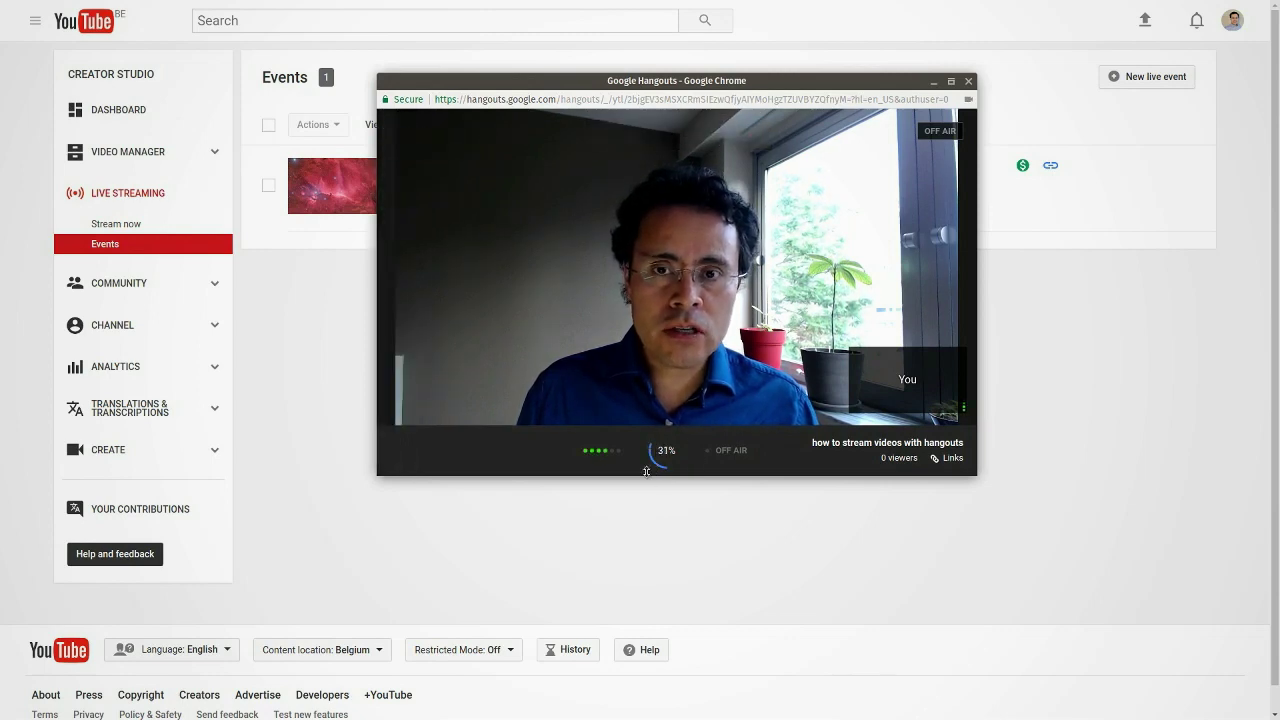
{"action": "mouse_move", "coordinate": [581, 209]}
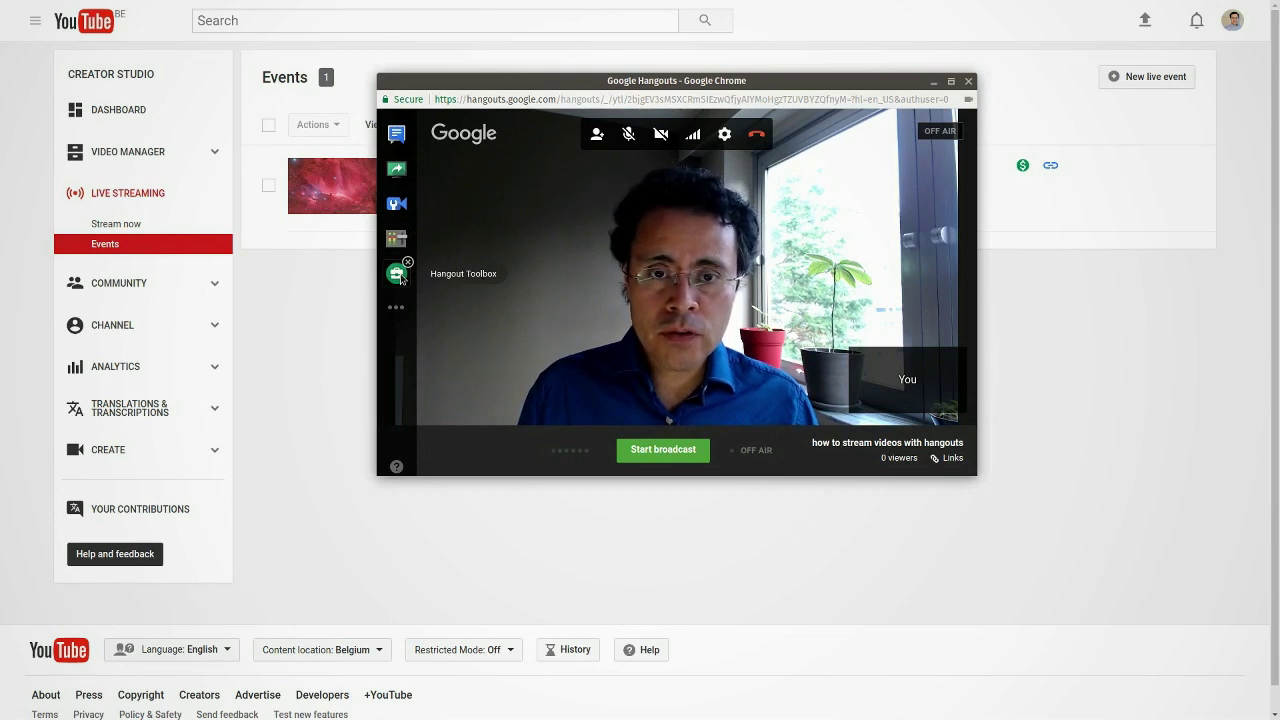
{"action": "left_click", "coordinate": [596, 136]}
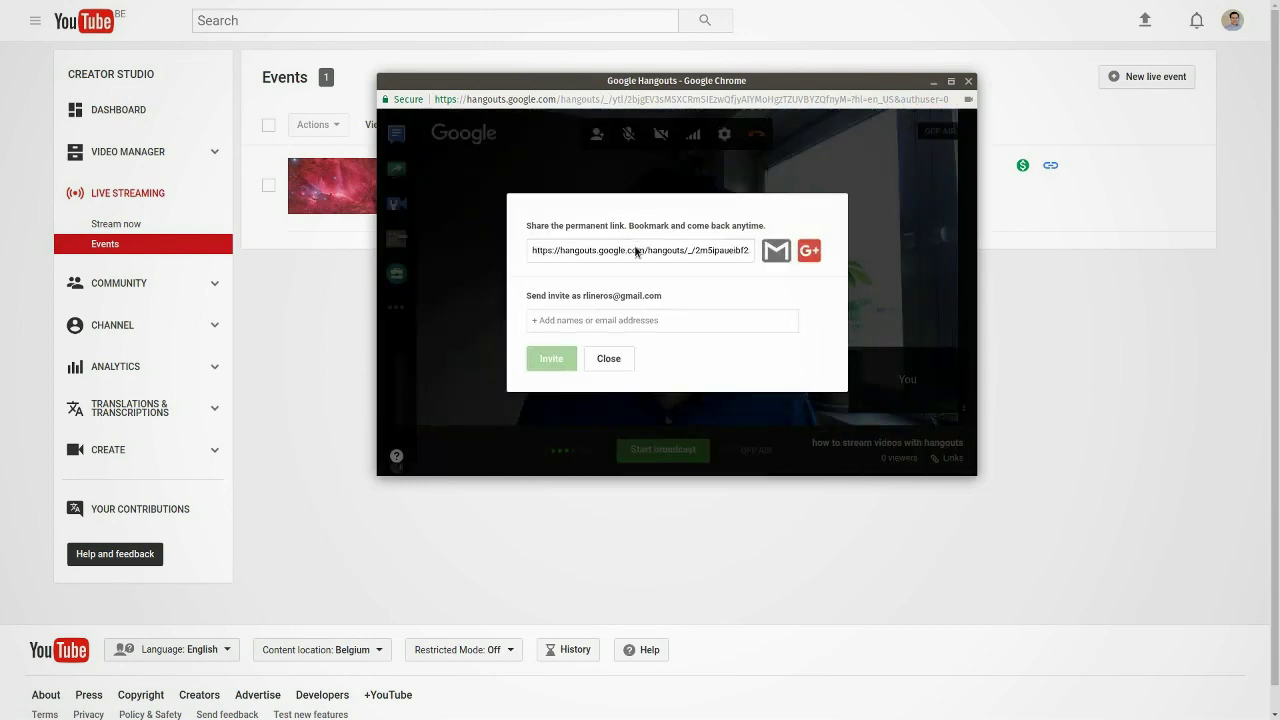
{"action": "left_click", "coordinate": [636, 251]}
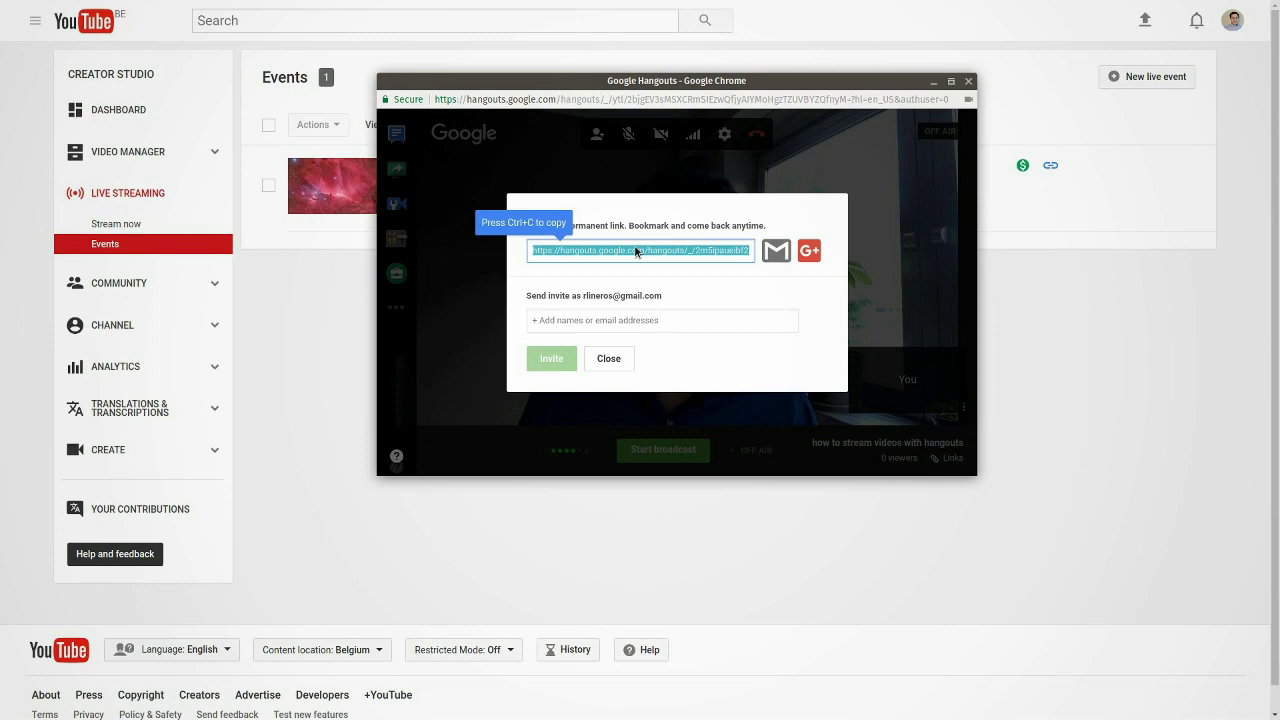
{"action": "left_click", "coordinate": [609, 358]}
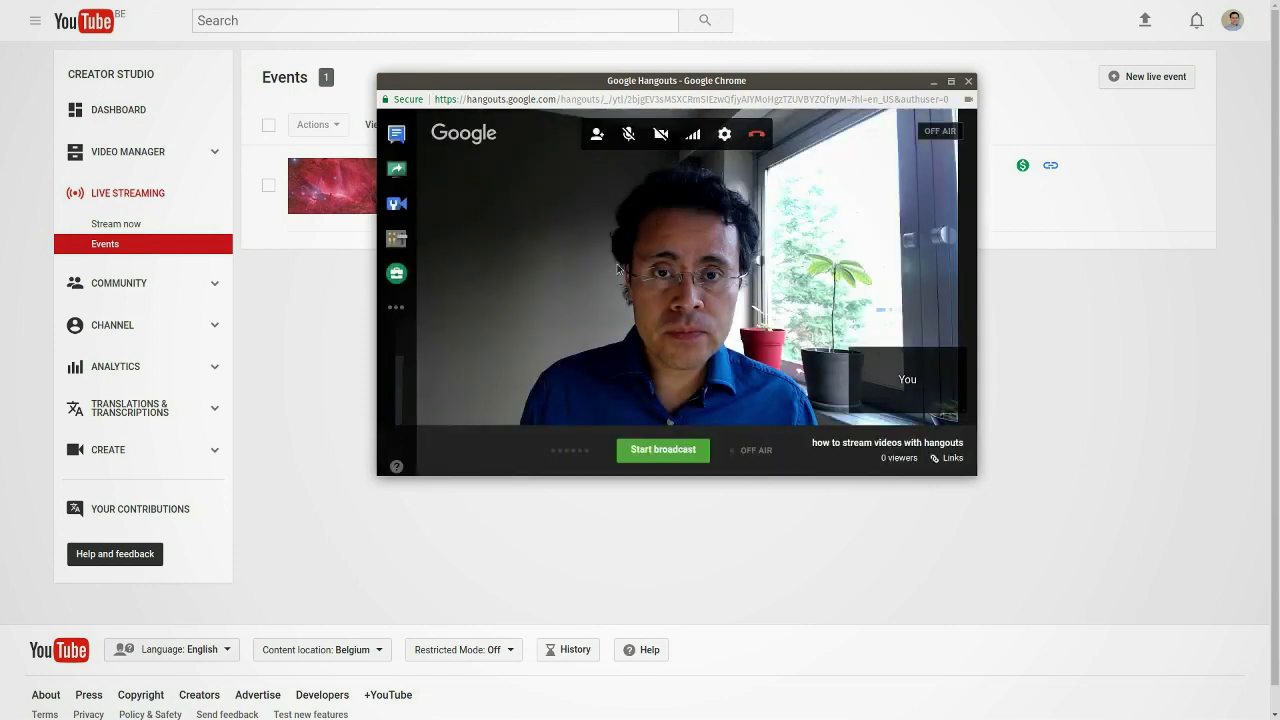
Start and confirm the YouTube broadcast, dismiss the live notice, and move the window aside
{"action": "left_click", "coordinate": [666, 453]}
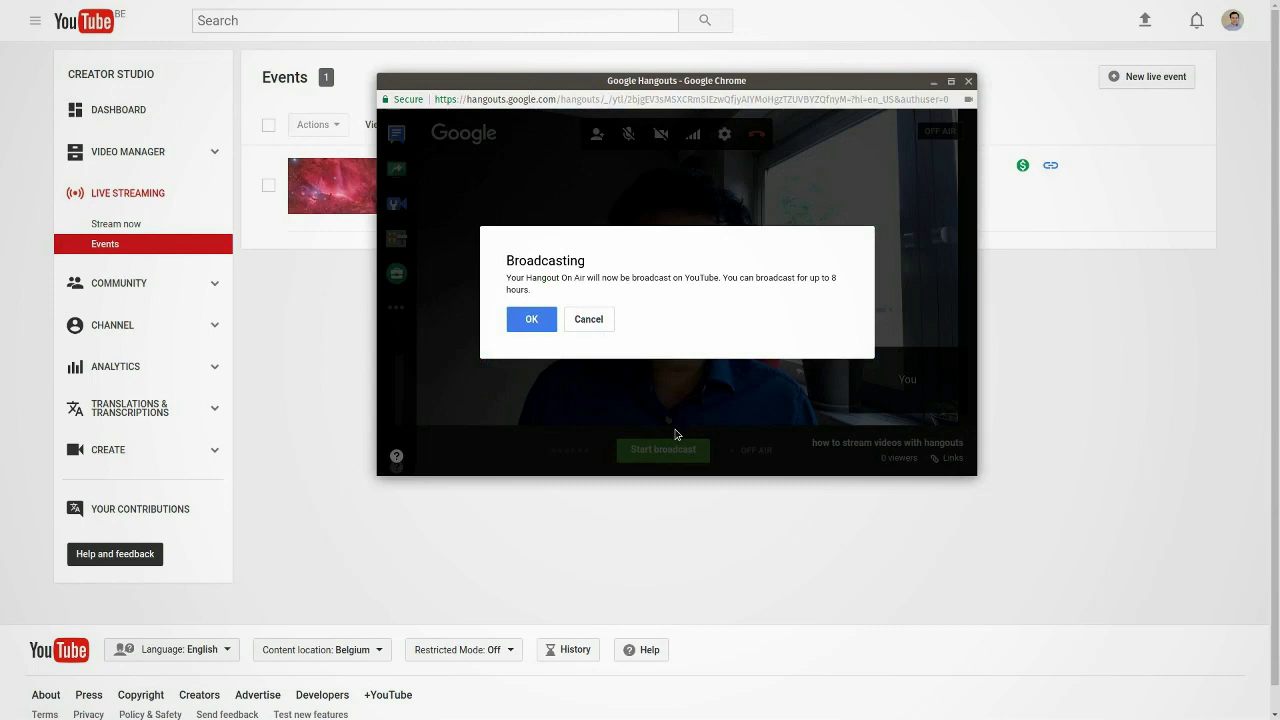
{"action": "left_click", "coordinate": [531, 320]}
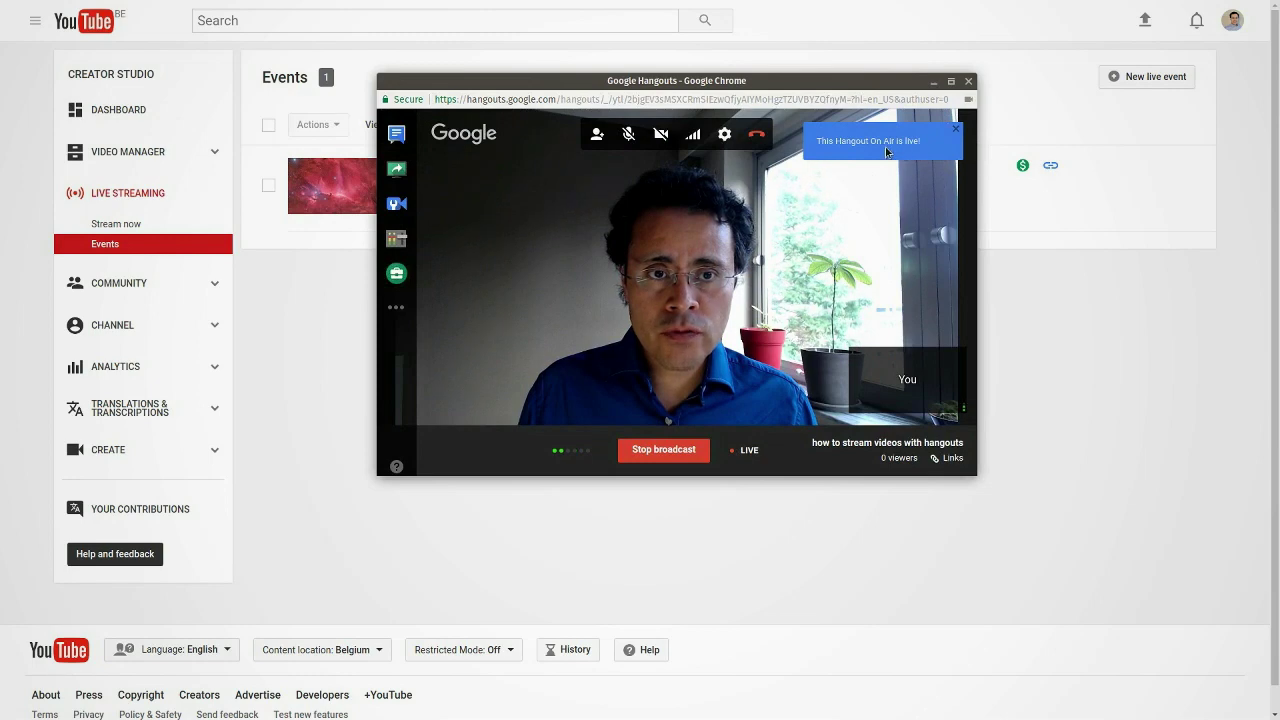
{"action": "left_click", "coordinate": [958, 129]}
{"action": "mouse_move", "coordinate": [948, 129]}
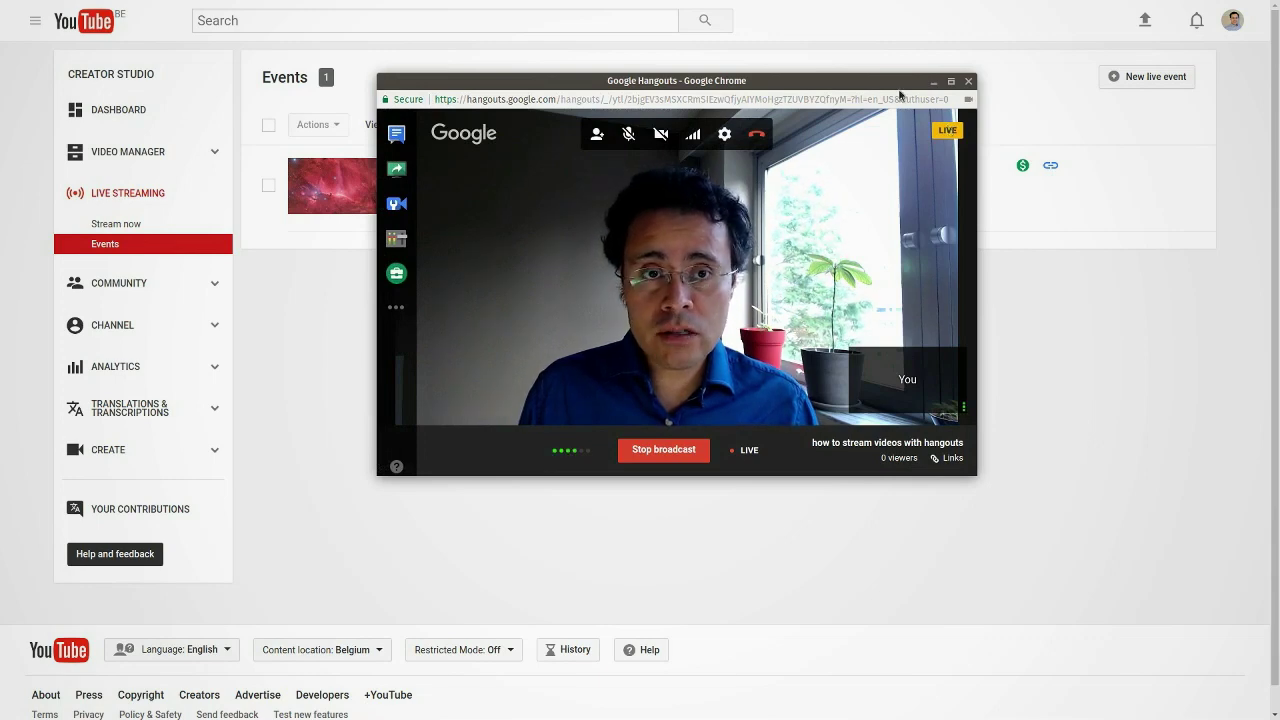
{"action": "left_click_drag", "start_coordinate": [920, 80], "coordinate": [1132, 192]}
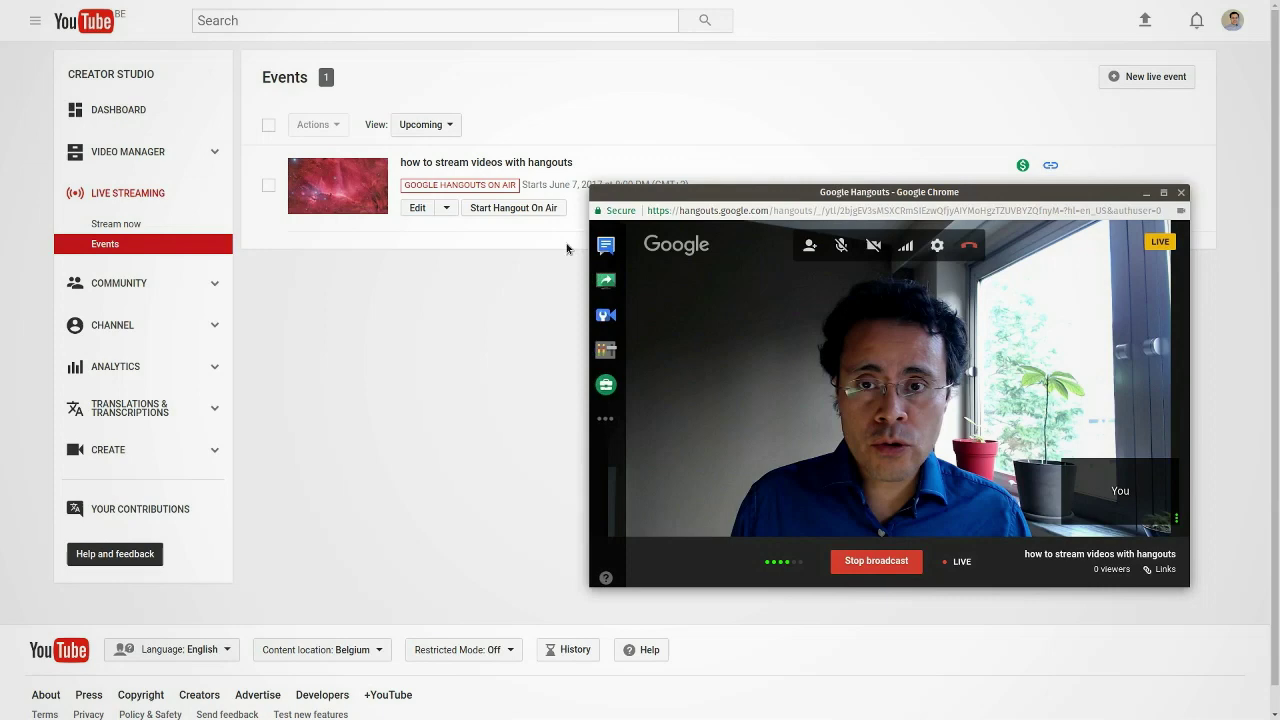
Open the live event's watch page and mute the stream's audio
{"action": "left_click", "coordinate": [435, 165]}
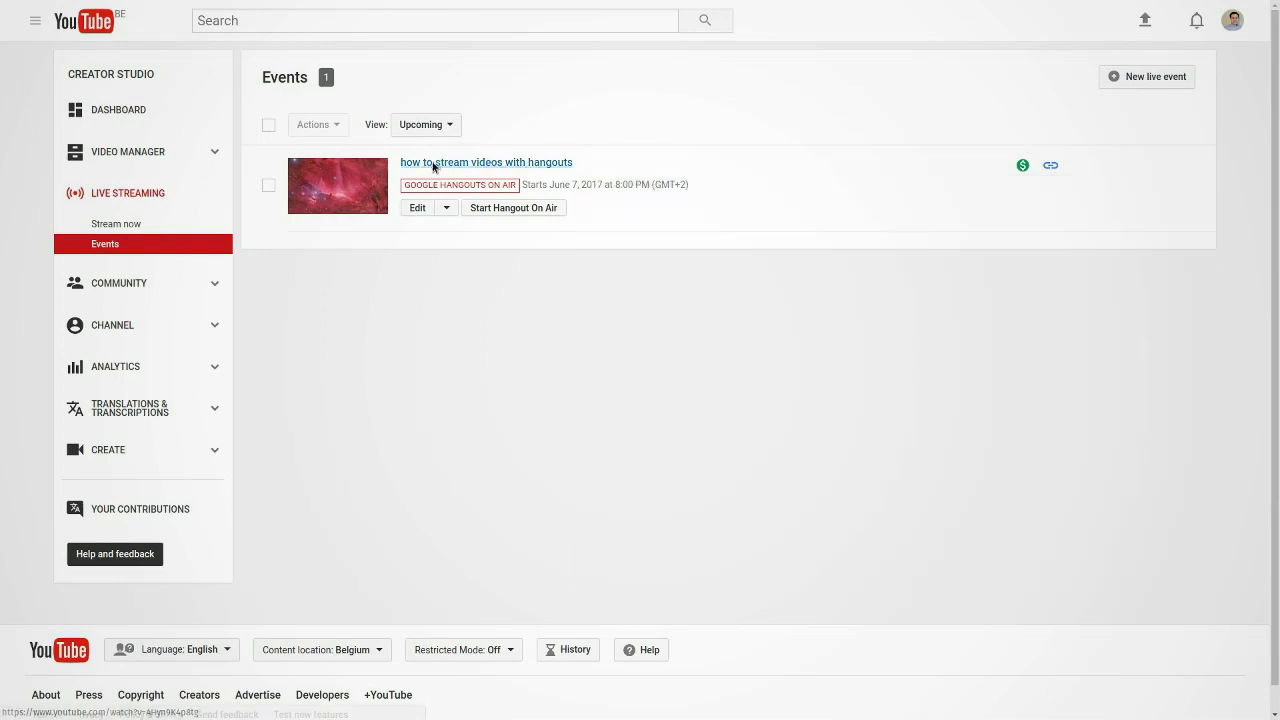
{"action": "left_click", "coordinate": [433, 164]}
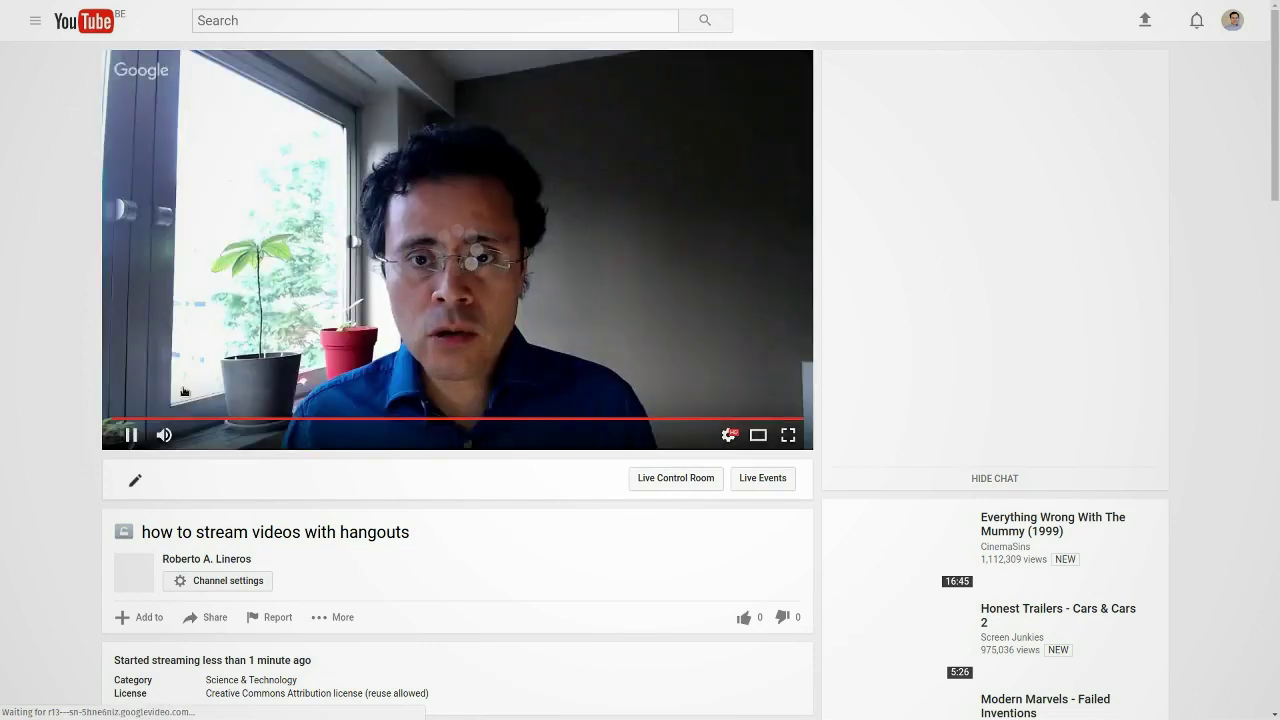
{"action": "left_click", "coordinate": [164, 434]}
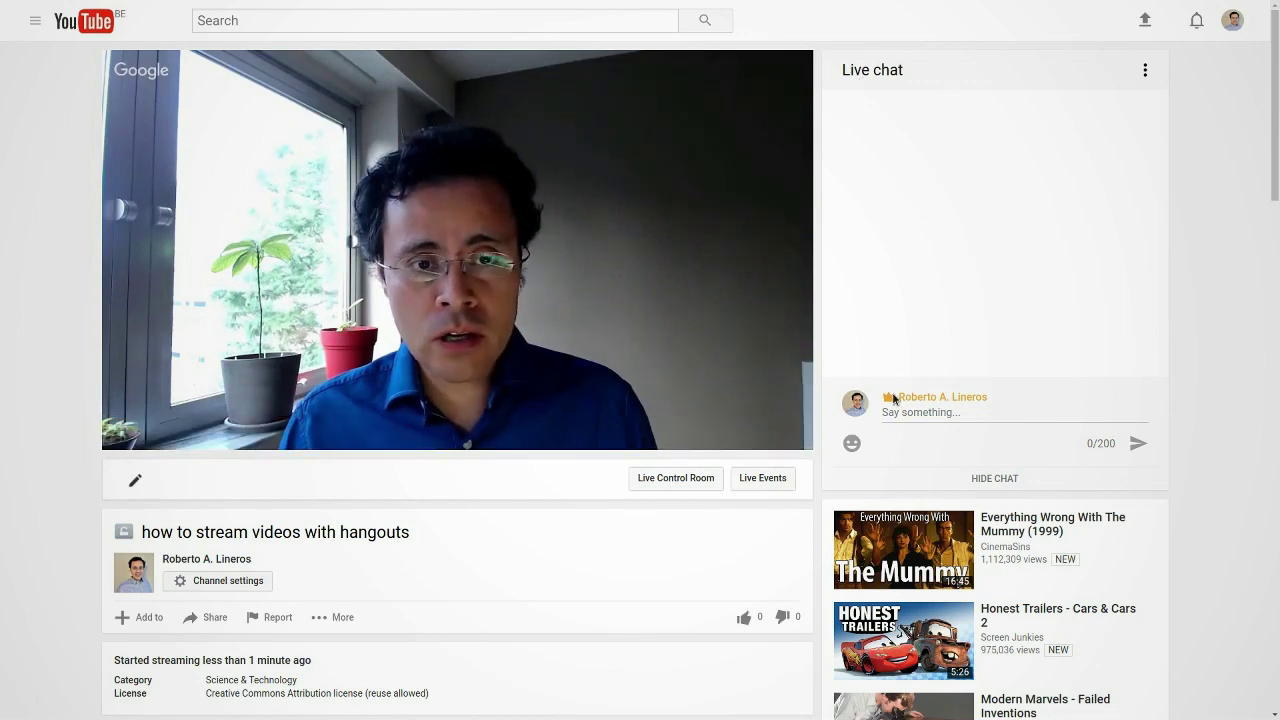
{"action": "mouse_move", "coordinate": [894, 399]}
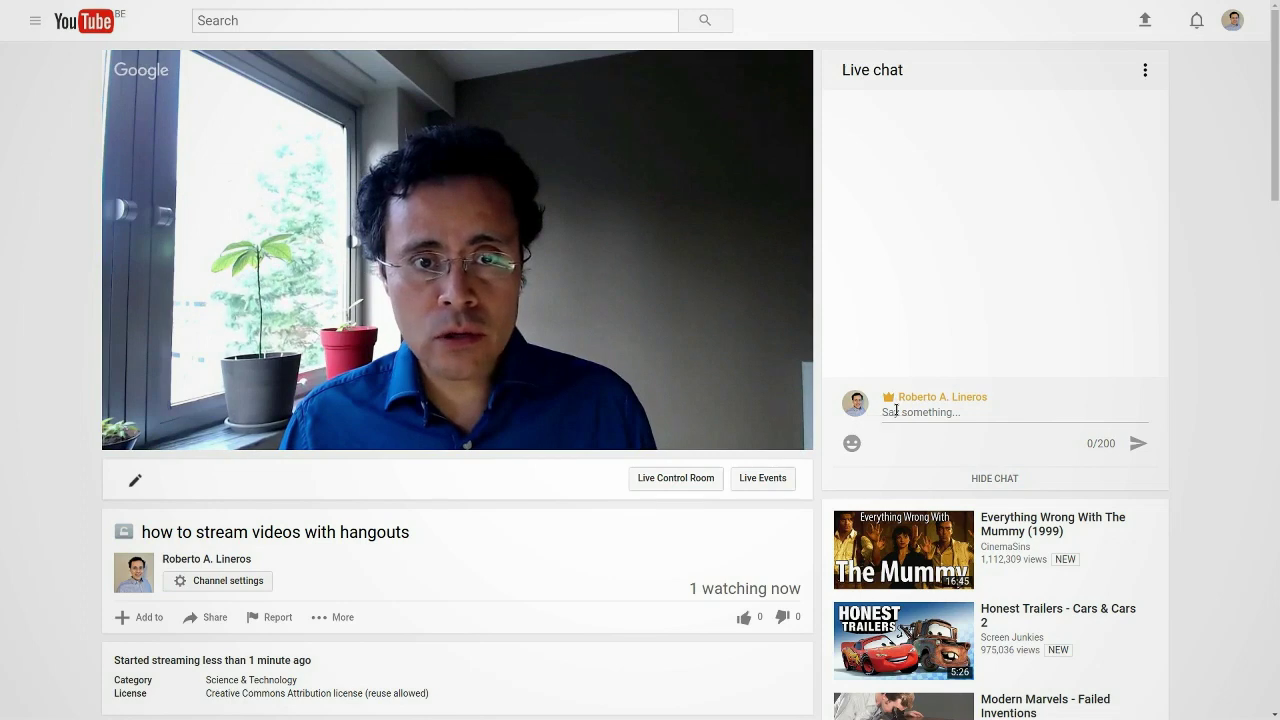
{"action": "scroll", "coordinate": [645, 608], "scroll_direction": "down", "scroll_amount": 2}
{"action": "scroll", "coordinate": [645, 608], "scroll_direction": "up", "scroll_amount": 2}
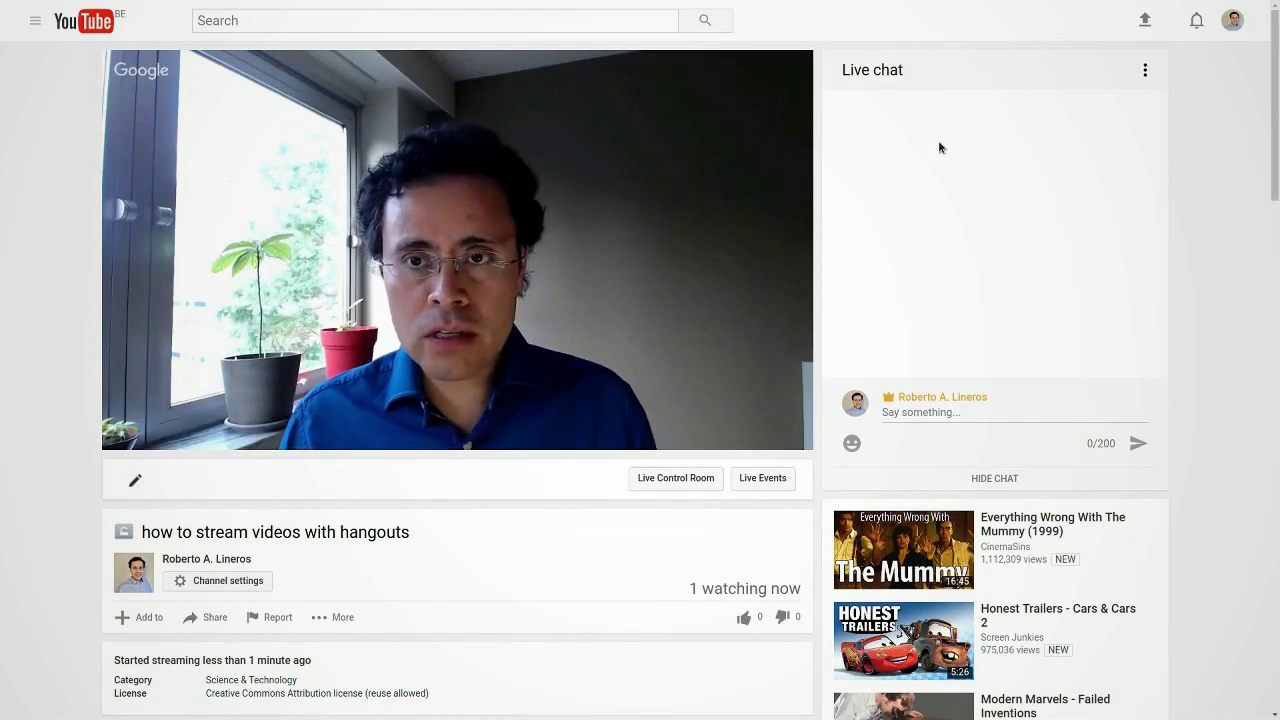
Return to the Hangouts broadcast and turn off the camera
{"action": "key", "text": "alt+Tab"}
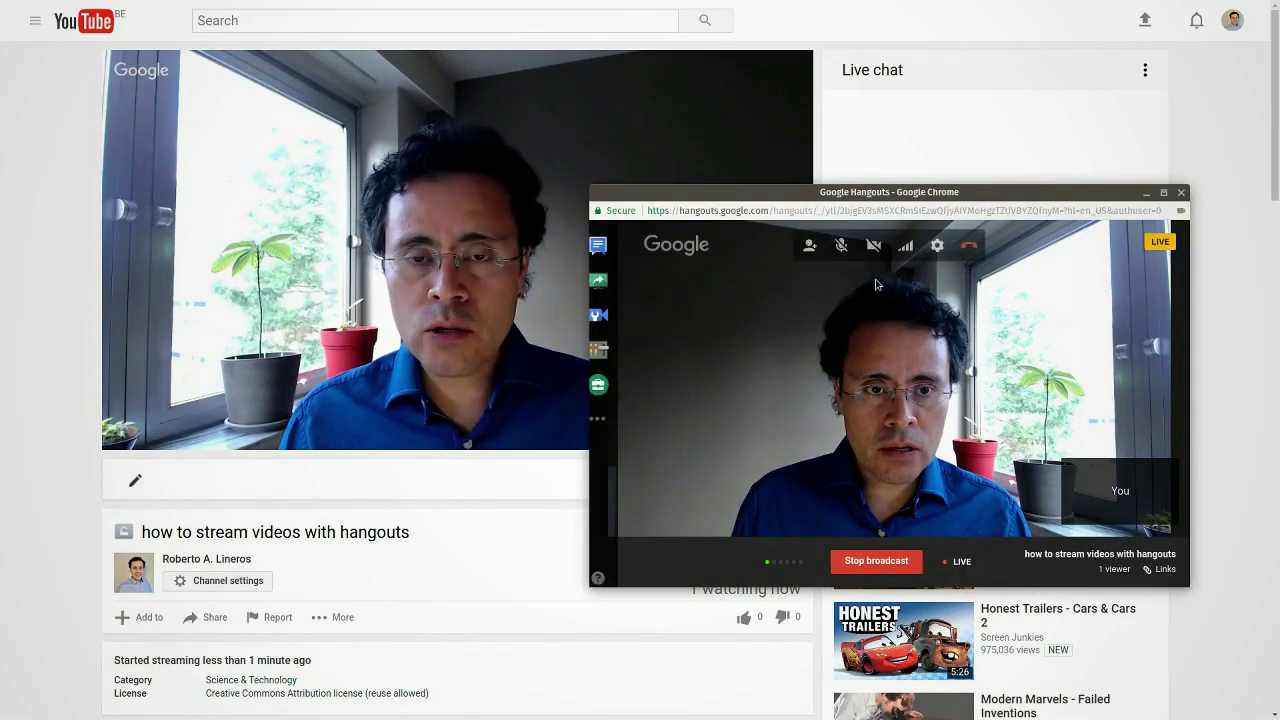
{"action": "left_click", "coordinate": [860, 245]}
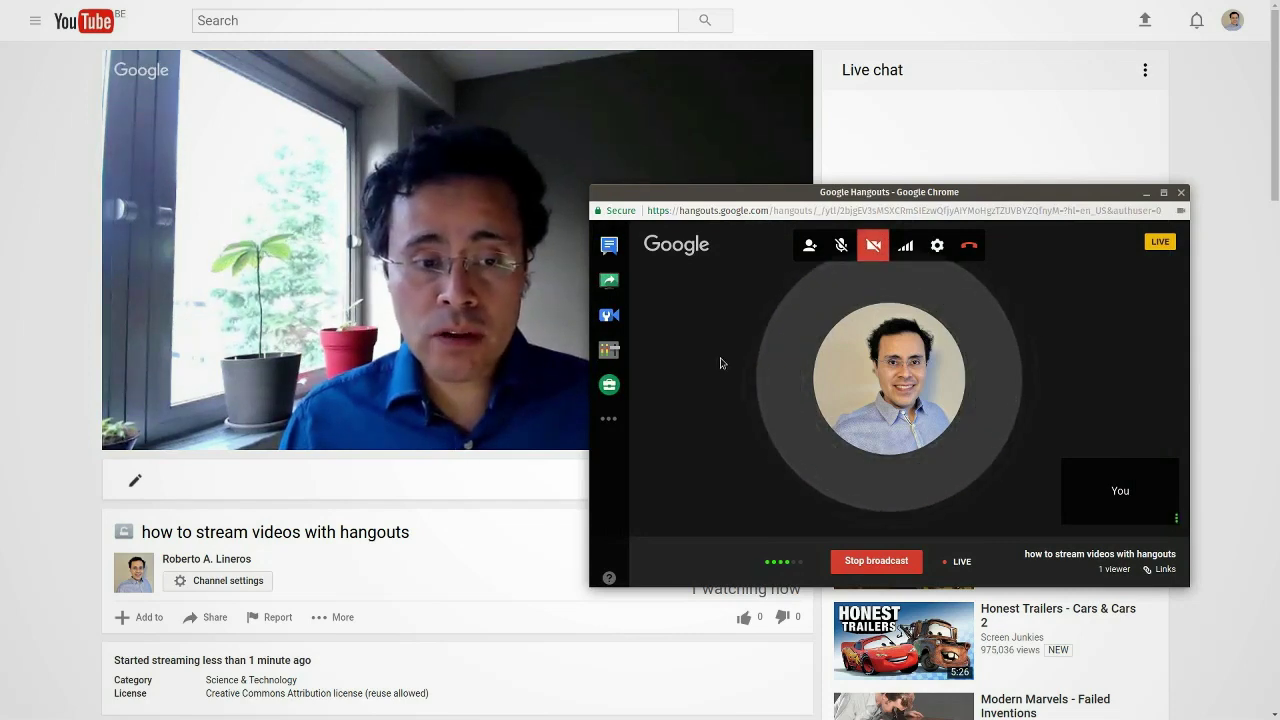
{"action": "mouse_move", "coordinate": [224, 423]}
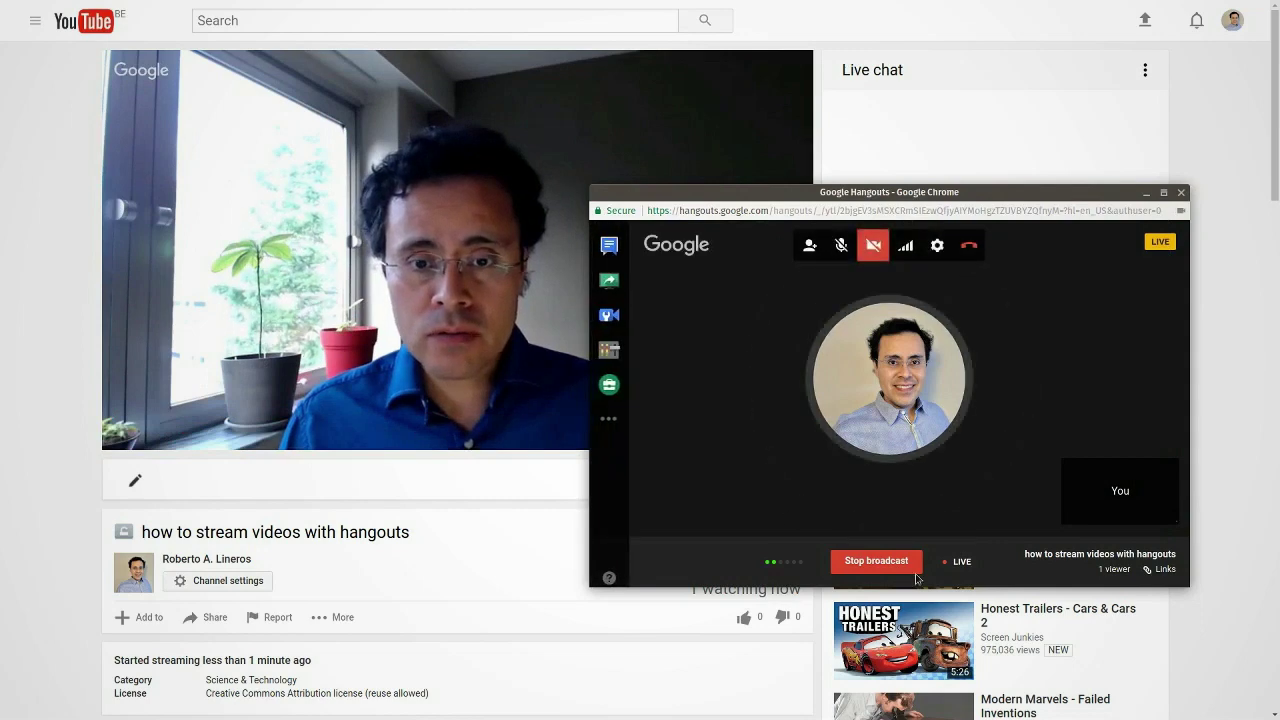
Open the Hangout Toolbox, enlarge and reposition the broadcast window, and turn the camera back on
{"action": "left_click", "coordinate": [619, 393]}
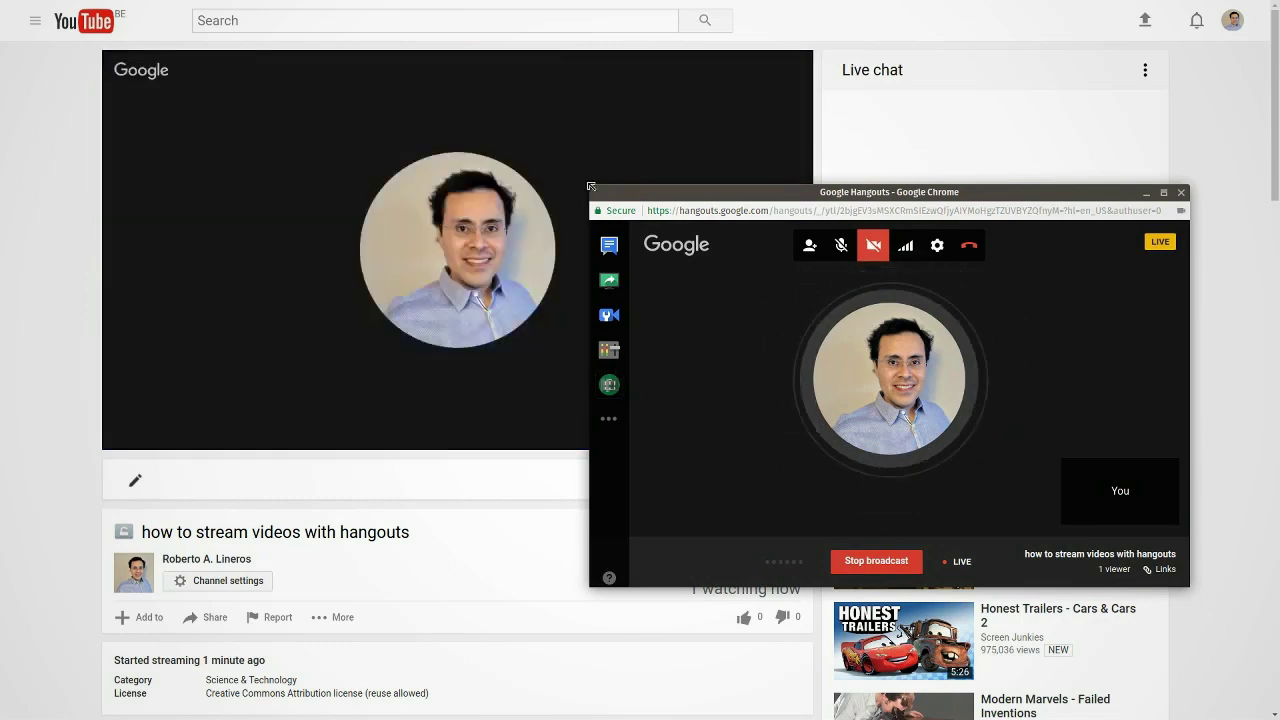
{"action": "left_click_drag", "start_coordinate": [590, 186], "coordinate": [228, 36]}
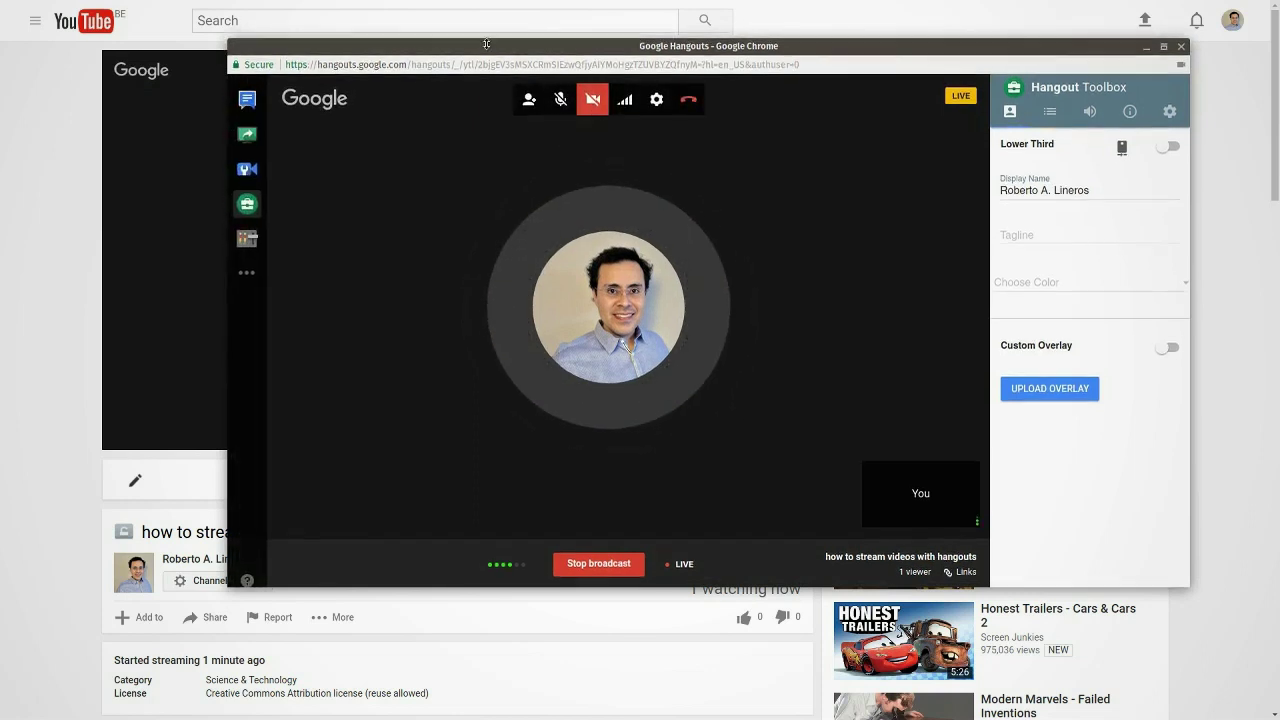
{"action": "left_click_drag", "start_coordinate": [364, 41], "coordinate": [192, 30]}
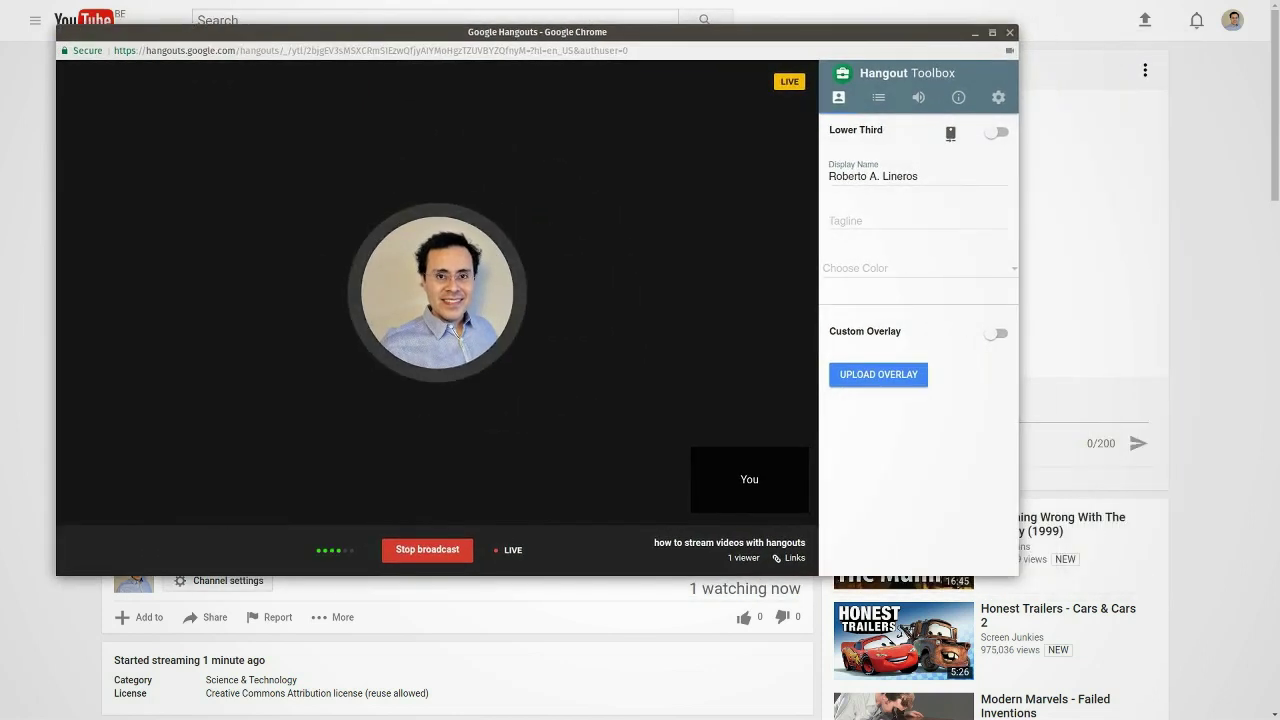
{"action": "left_click", "coordinate": [420, 88]}
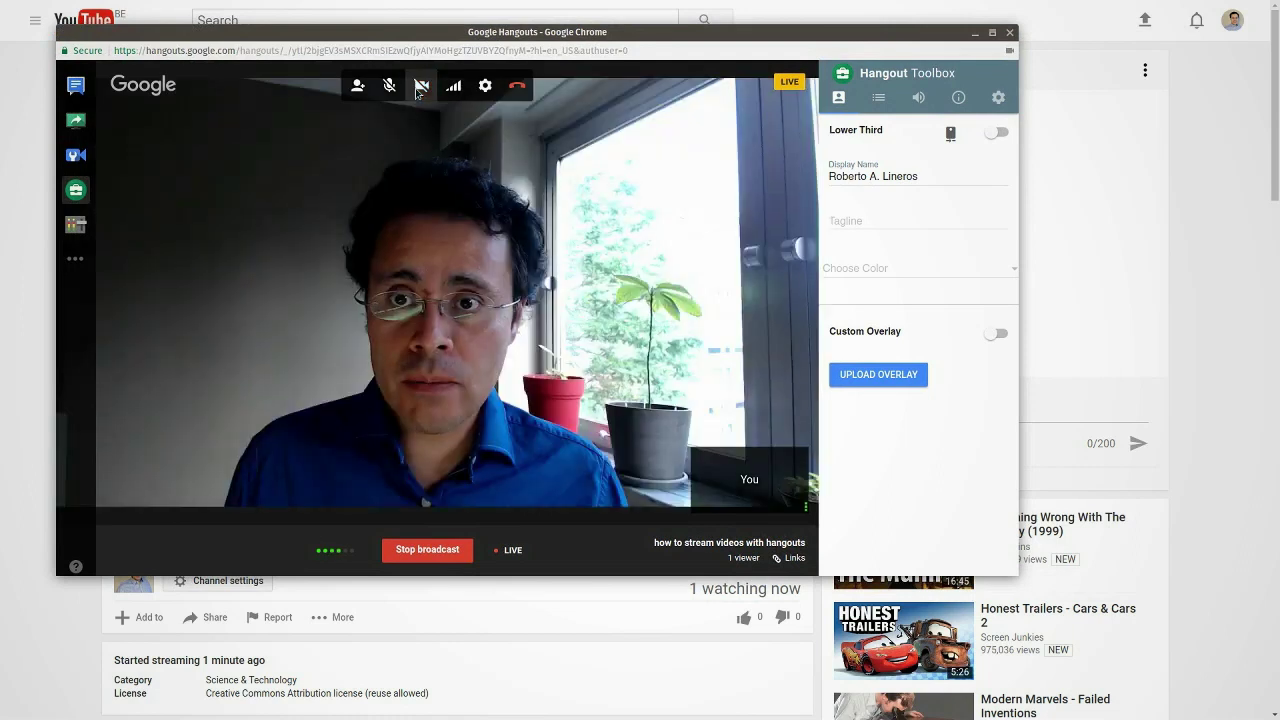
Take the YouTube page back to the Creator Studio events list, then return to the broadcast
{"action": "left_click", "coordinate": [22, 384]}
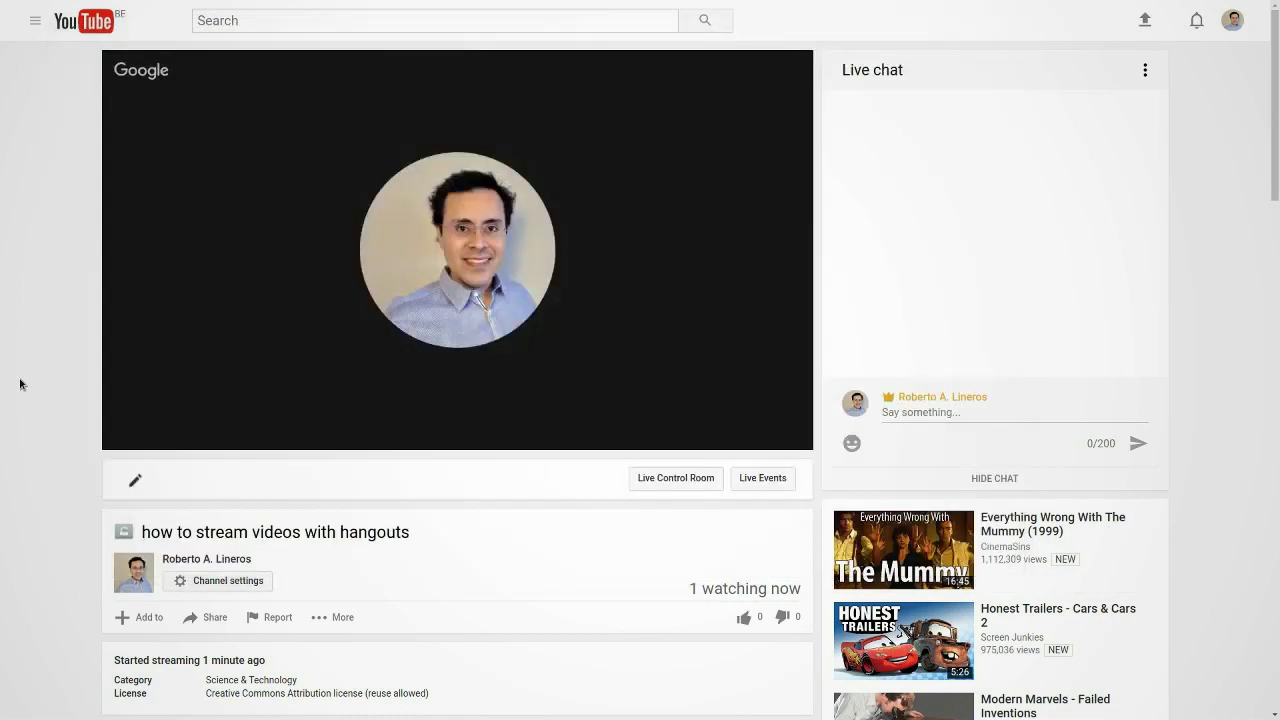
{"action": "right_click", "coordinate": [69, 513]}
{"action": "left_click", "coordinate": [95, 317]}
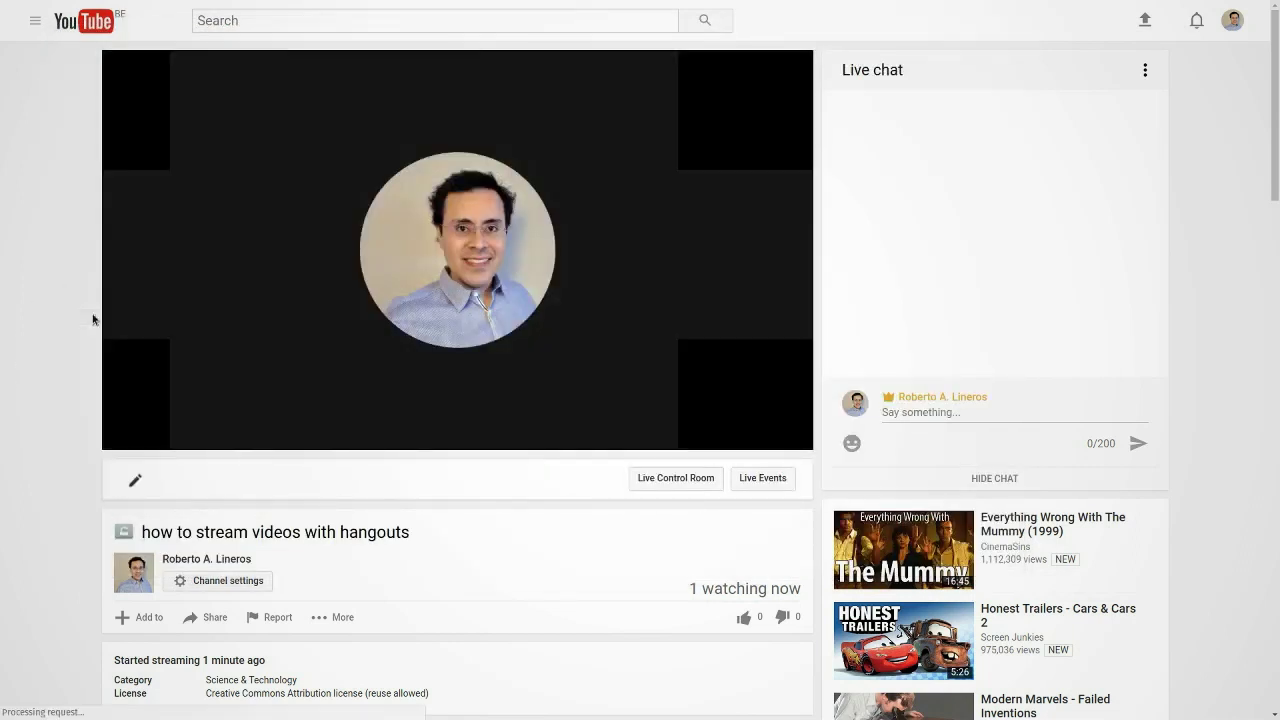
{"action": "key", "text": "alt+Tab"}
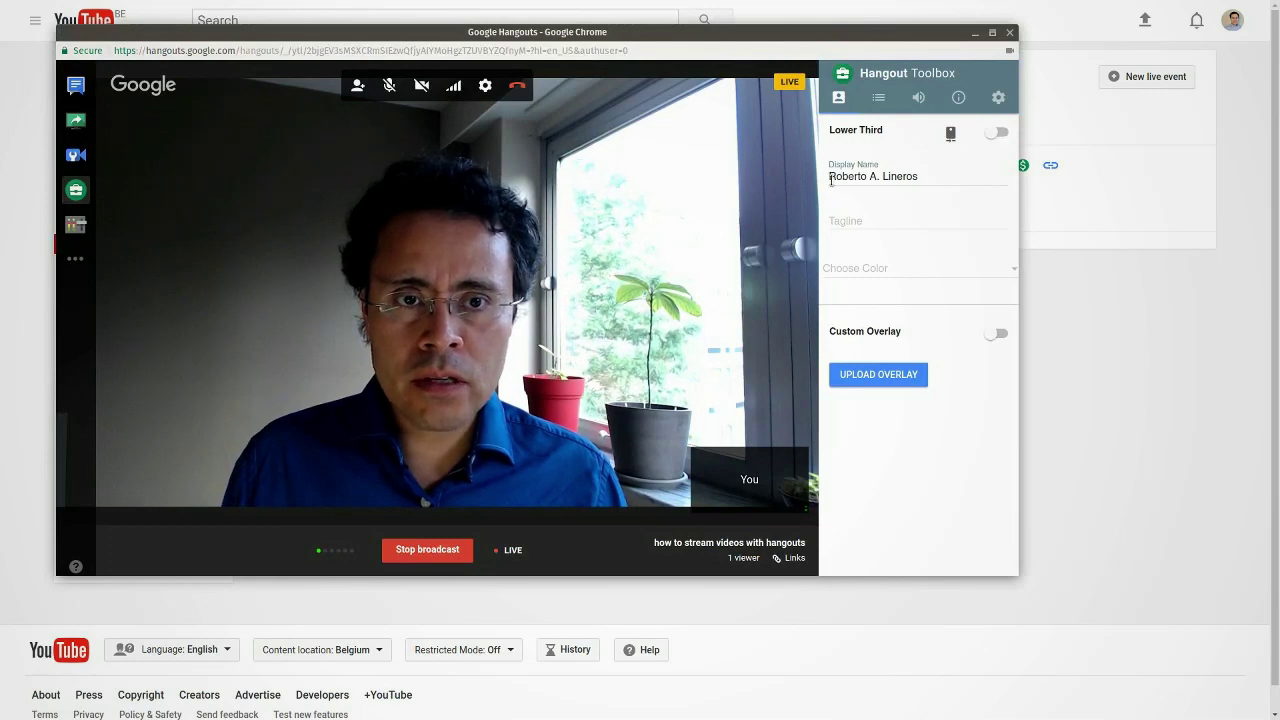
{"action": "left_click", "coordinate": [996, 132]}
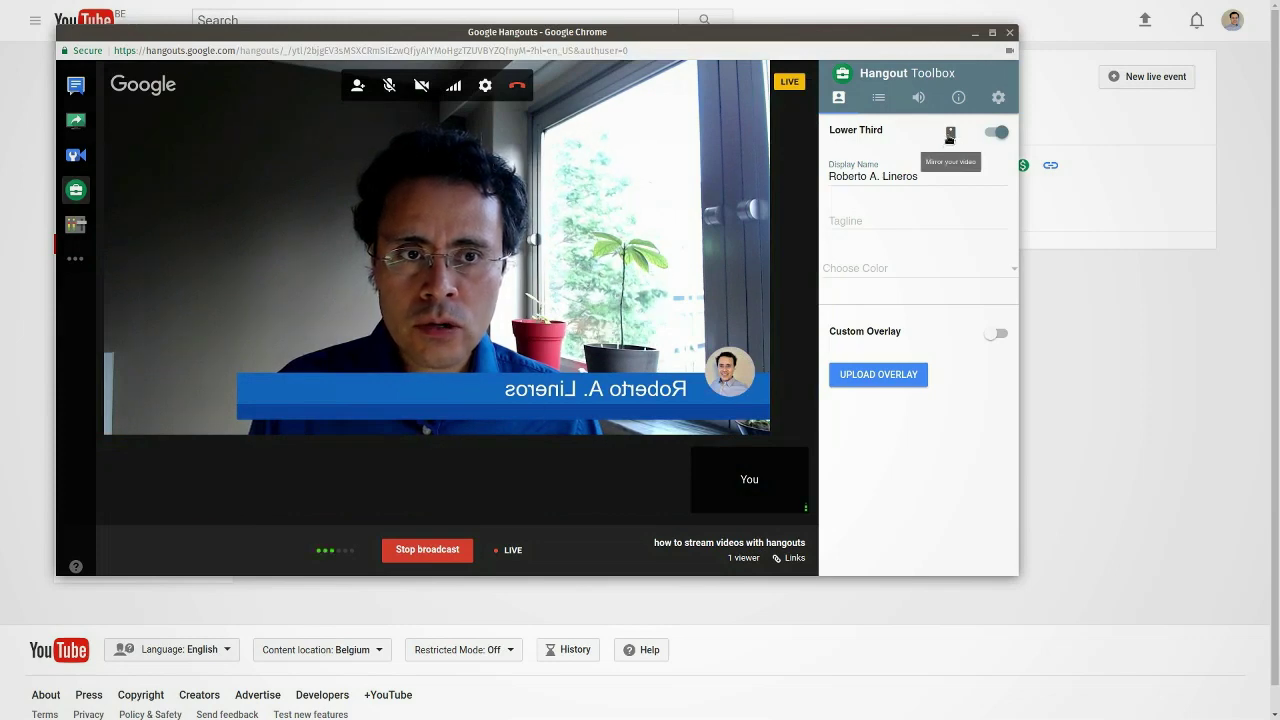
{"action": "left_click", "coordinate": [949, 136]}
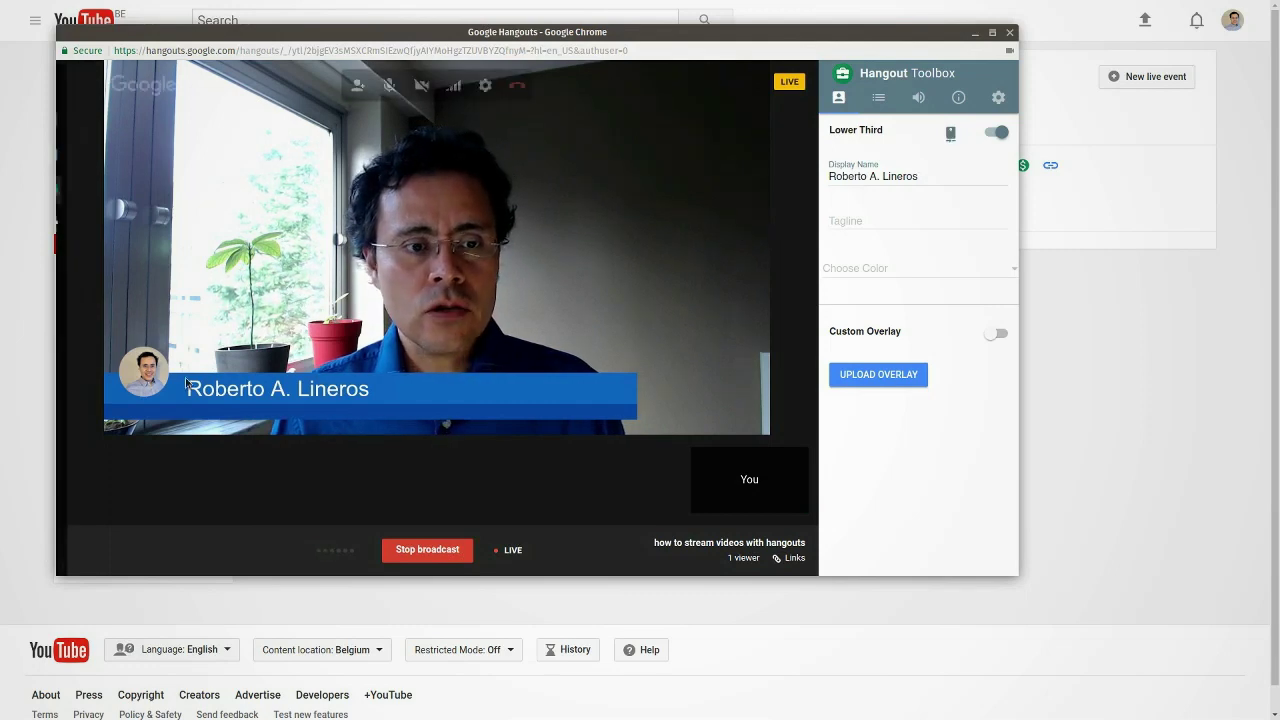
{"action": "left_click", "coordinate": [953, 134]}
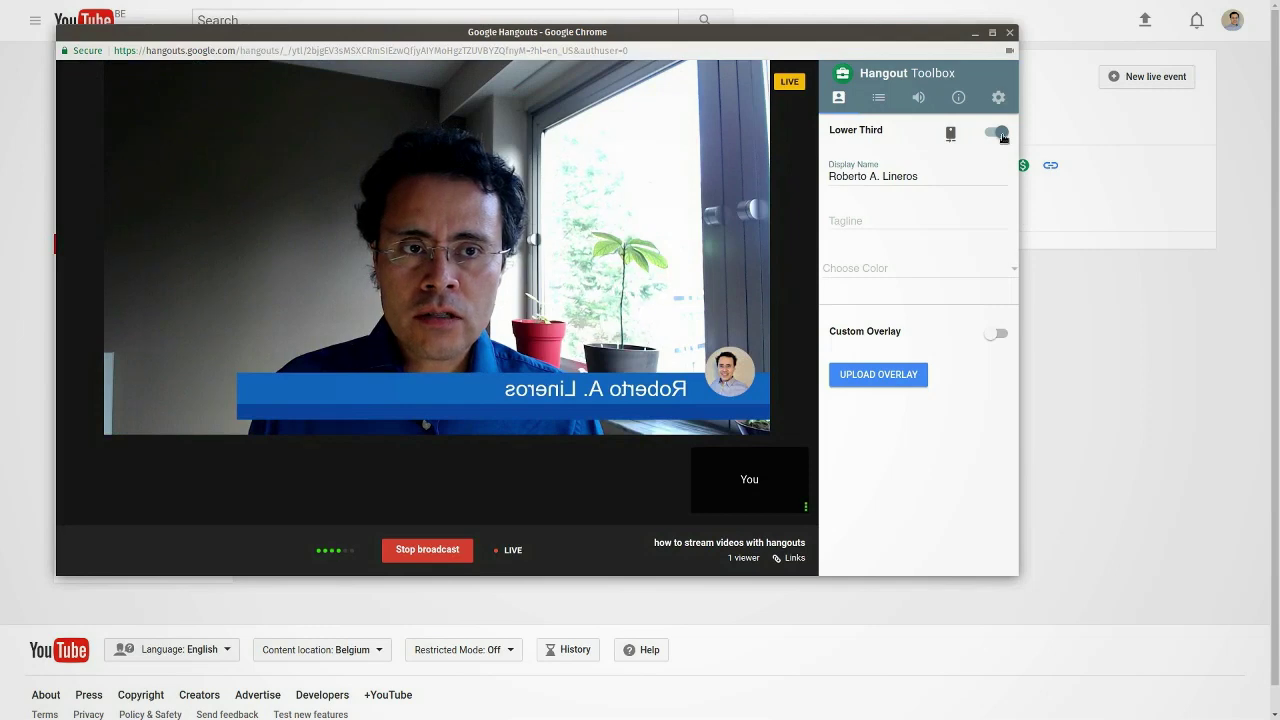
{"action": "left_click", "coordinate": [1000, 133]}
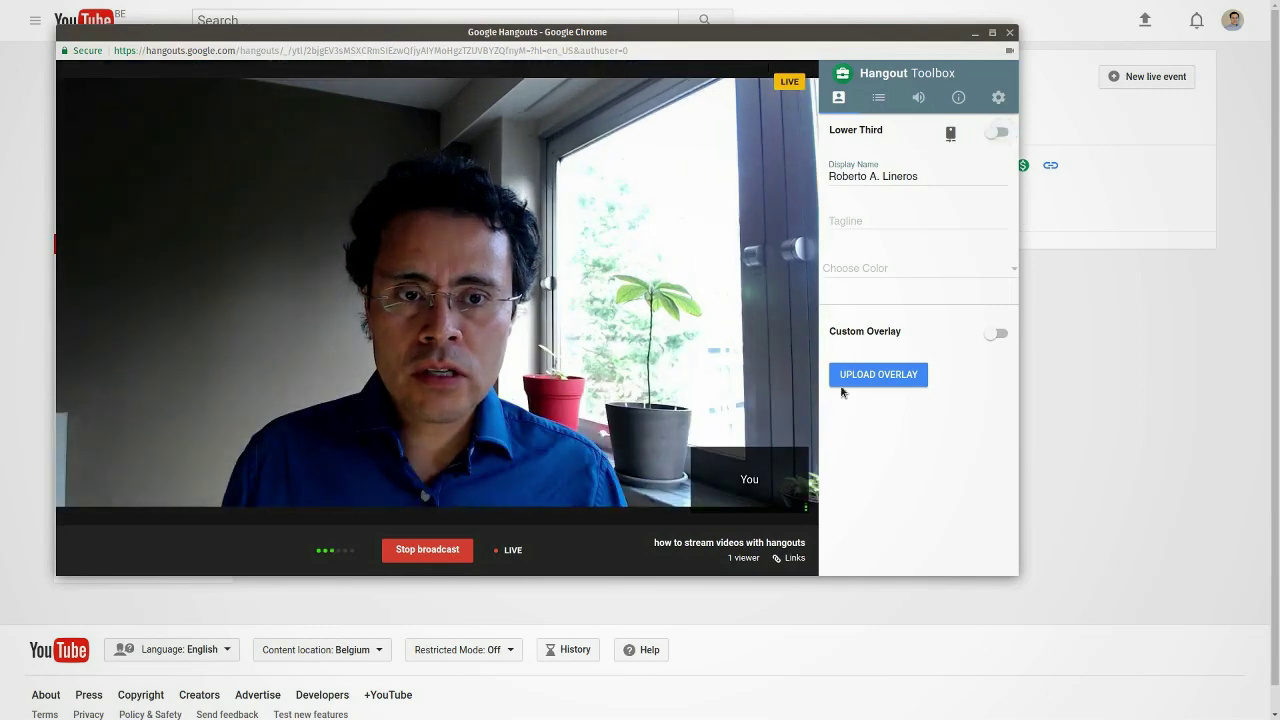
Load lawop_questions_2016.png from Documents > Lawphysics > Testcard as the custom overlay and switch it on
{"action": "left_click", "coordinate": [988, 337]}
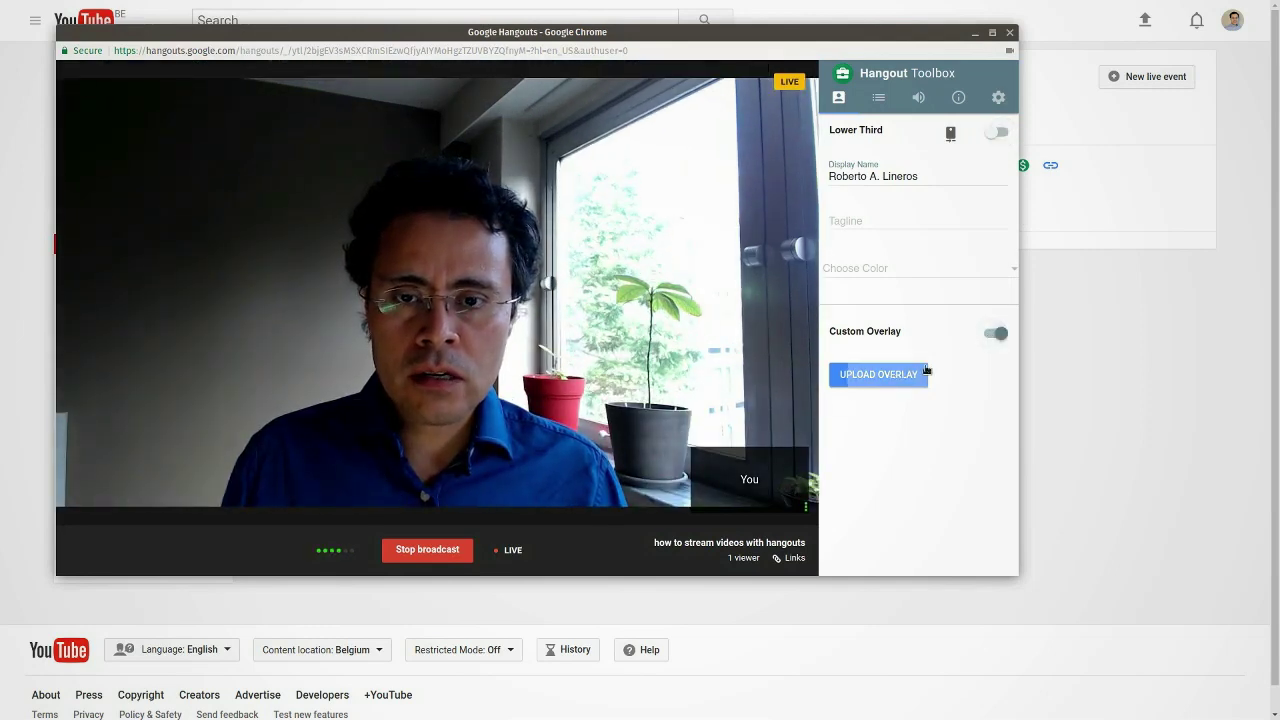
{"action": "left_click", "coordinate": [924, 372]}
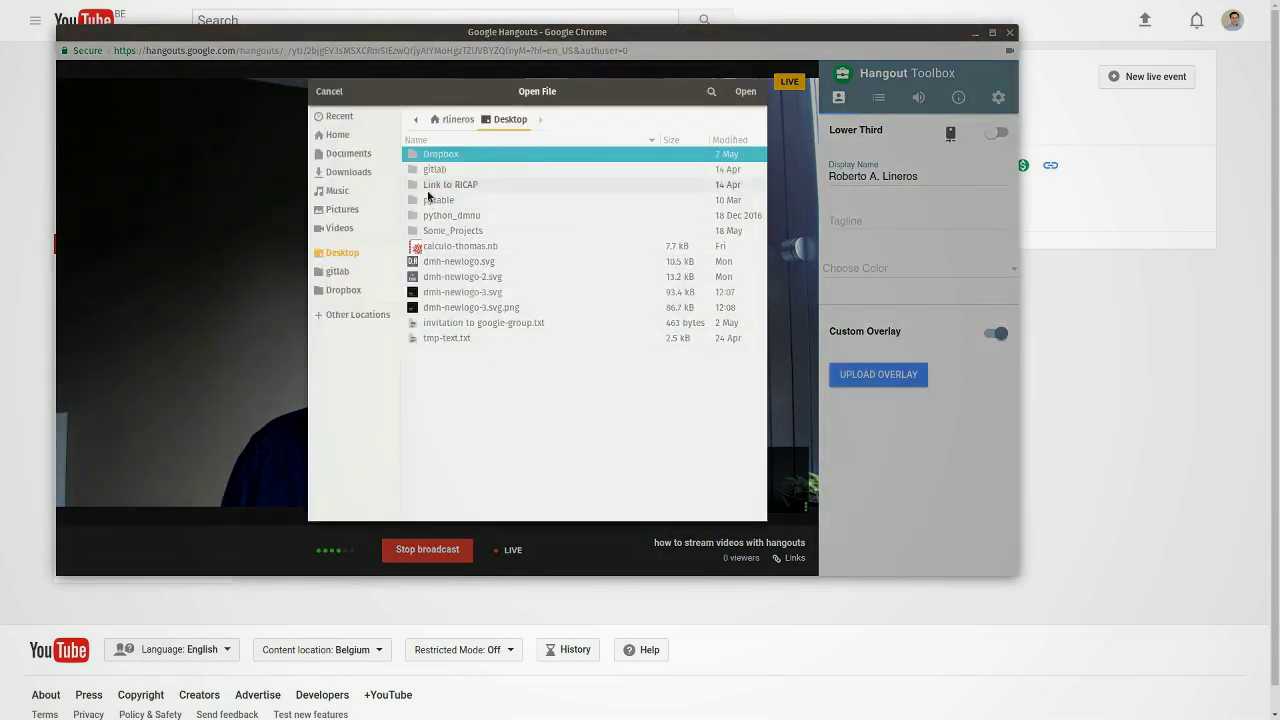
{"action": "left_click", "coordinate": [350, 154]}
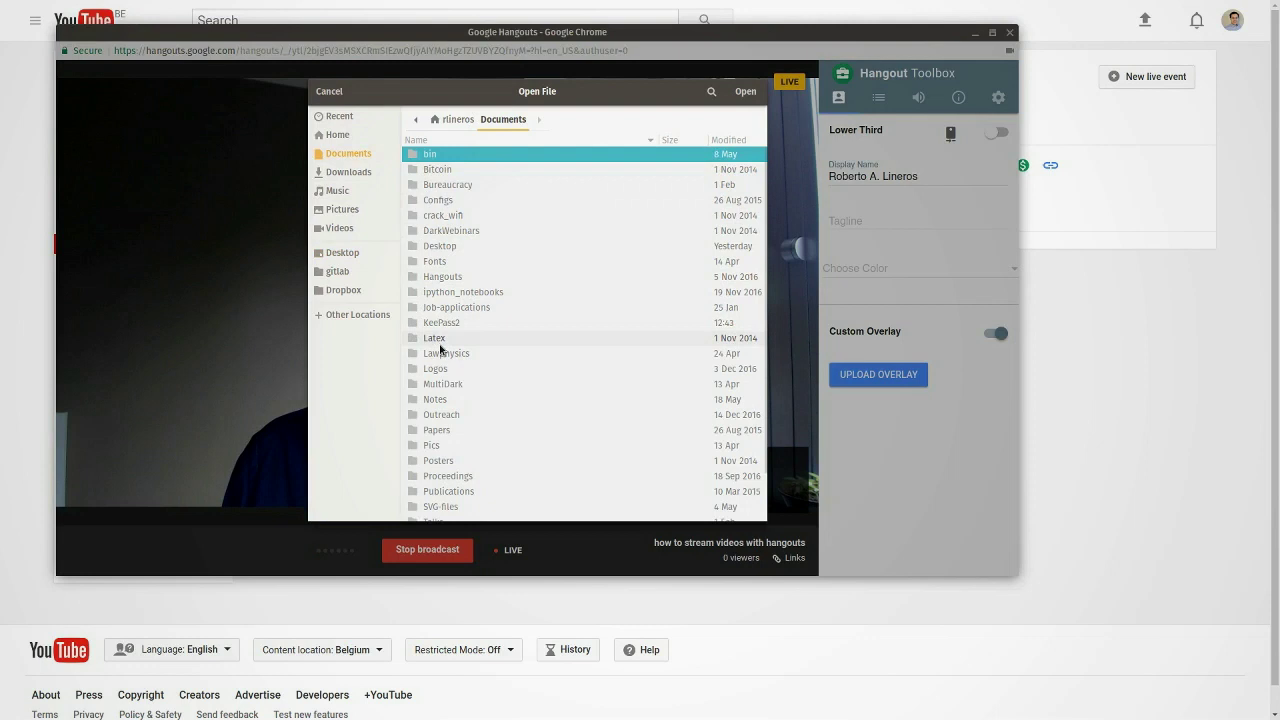
{"action": "double_click", "coordinate": [440, 354]}
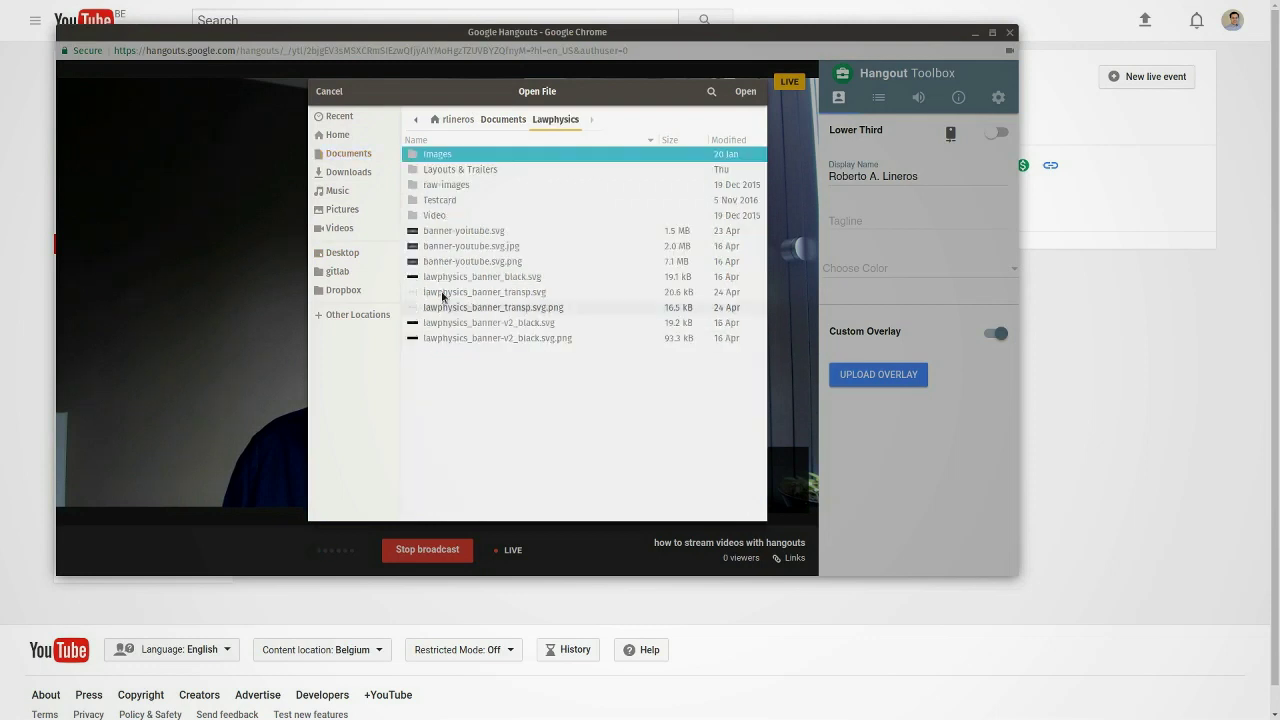
{"action": "double_click", "coordinate": [436, 203]}
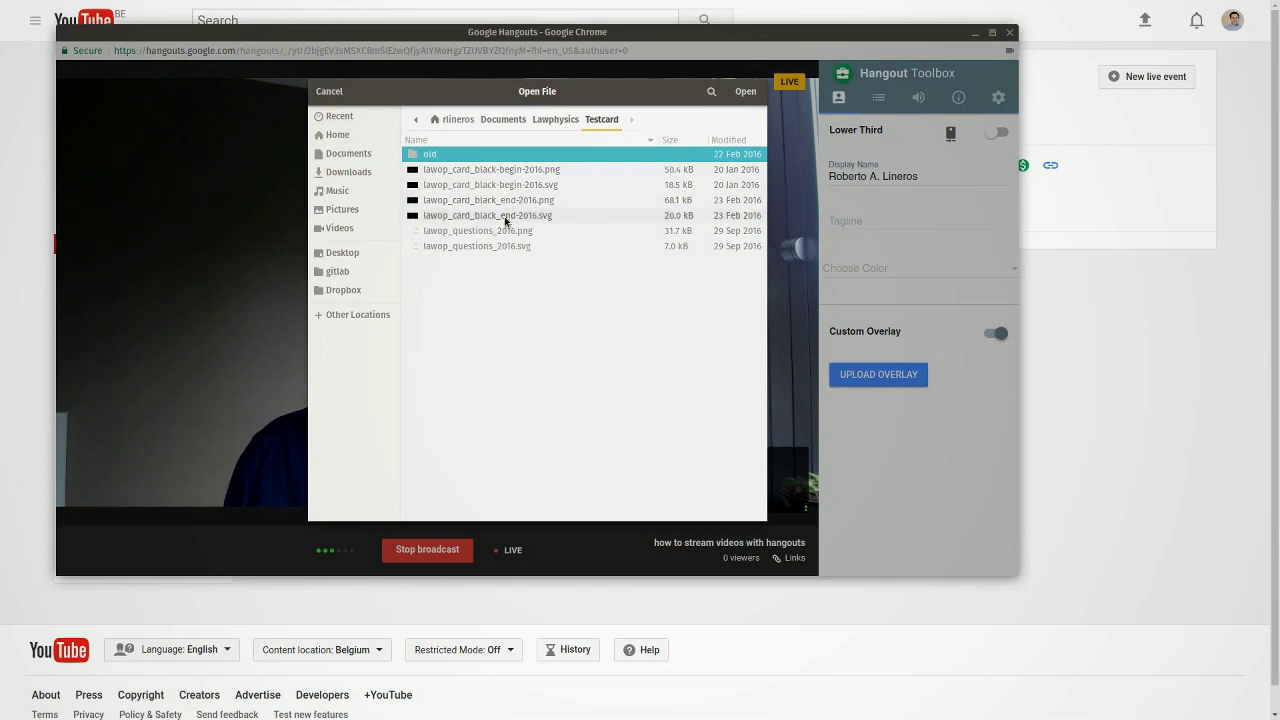
{"action": "left_click", "coordinate": [478, 231]}
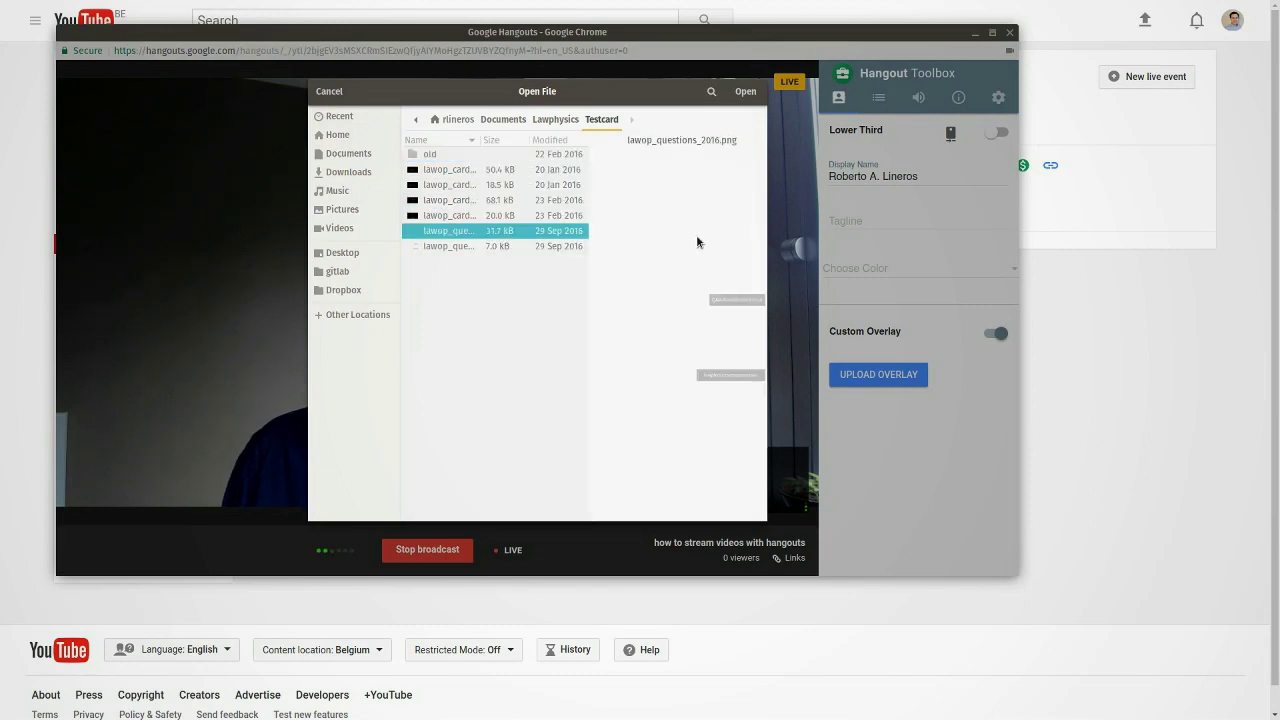
{"action": "left_click", "coordinate": [745, 91]}
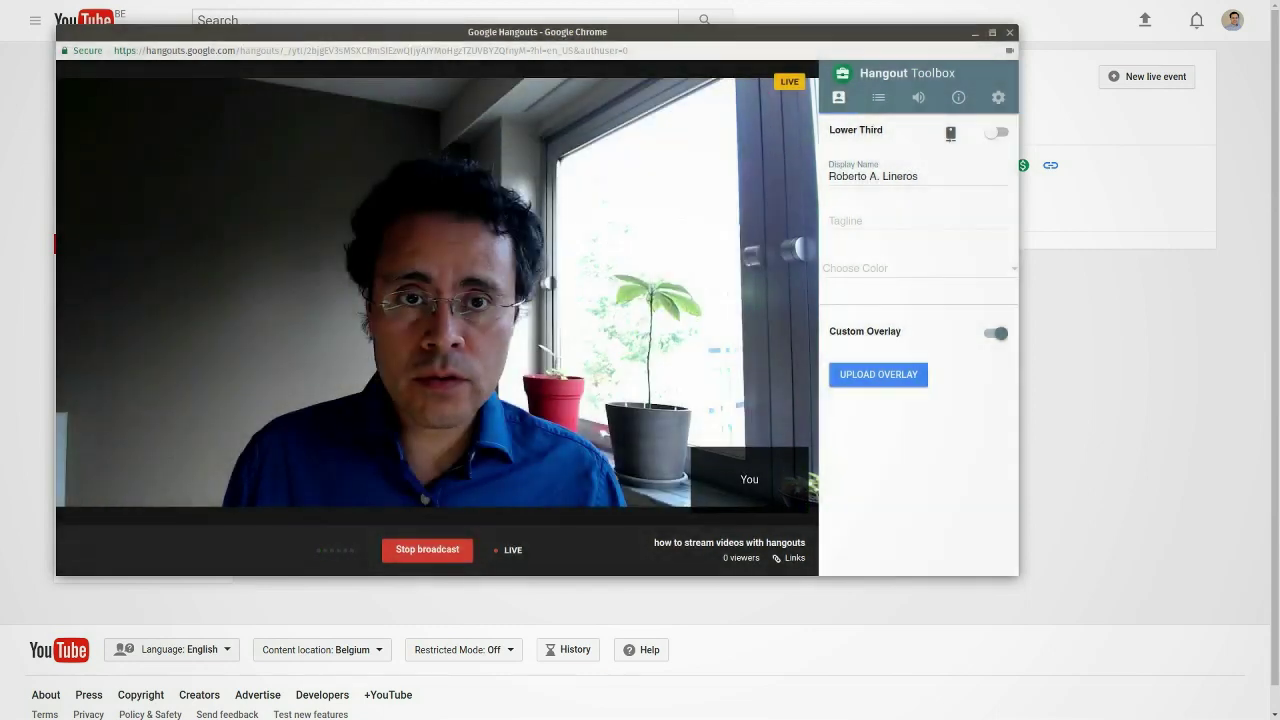
{"action": "left_click", "coordinate": [995, 335]}
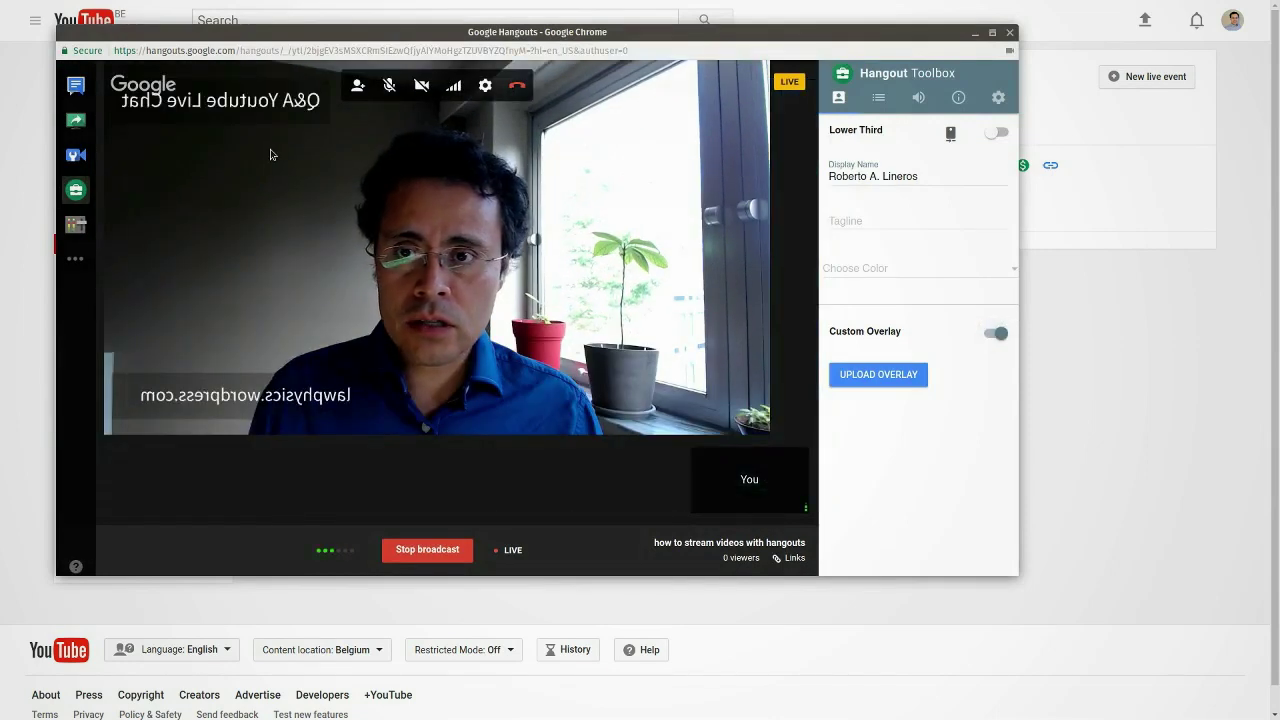
Turn off mirroring in the Hangout Toolbox so the overlay text reads correctly
{"action": "left_click", "coordinate": [950, 133]}
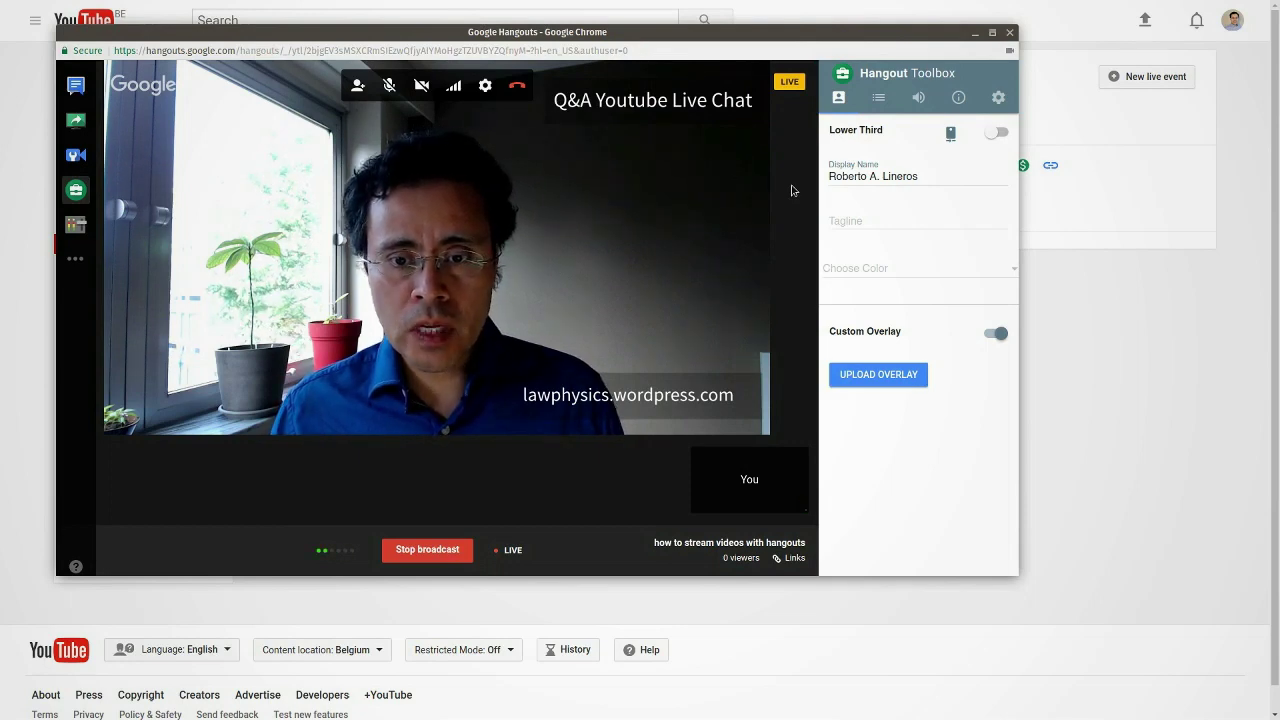
Turn off the camera, stop the broadcast, and open the 'how to stream videos with hangouts' watch page
{"action": "left_click", "coordinate": [422, 88]}
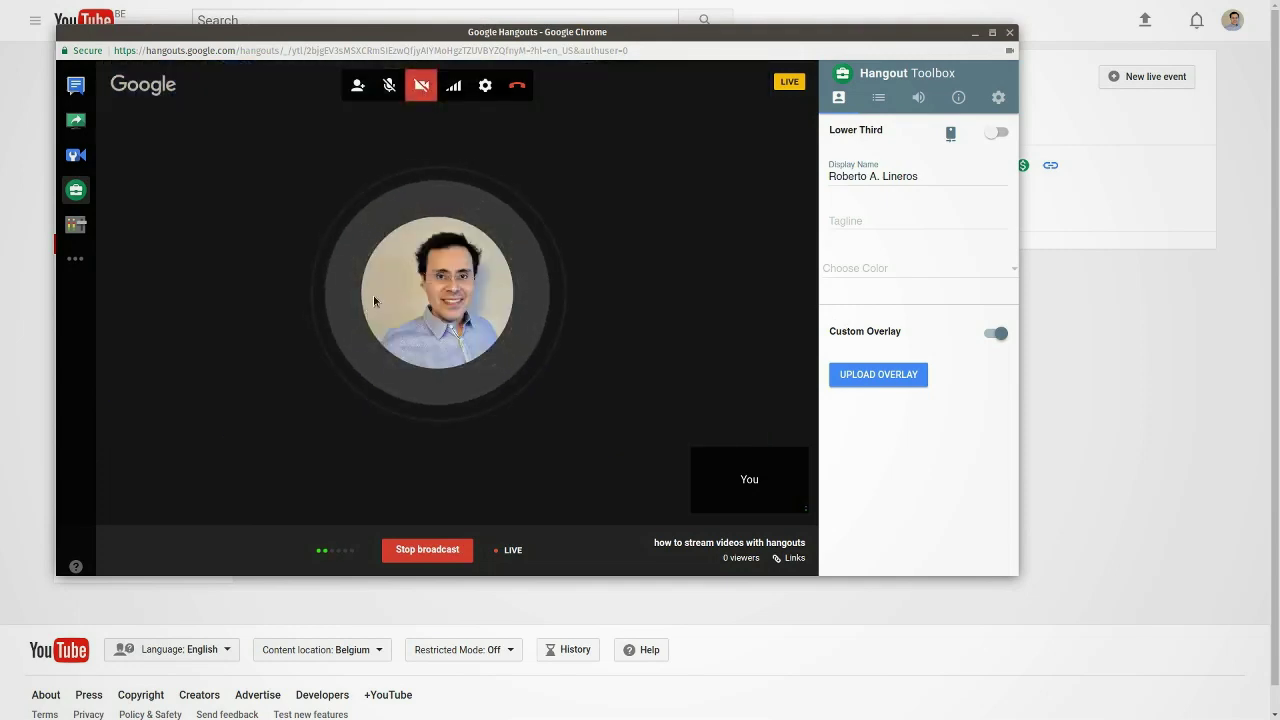
{"action": "left_click", "coordinate": [419, 556]}
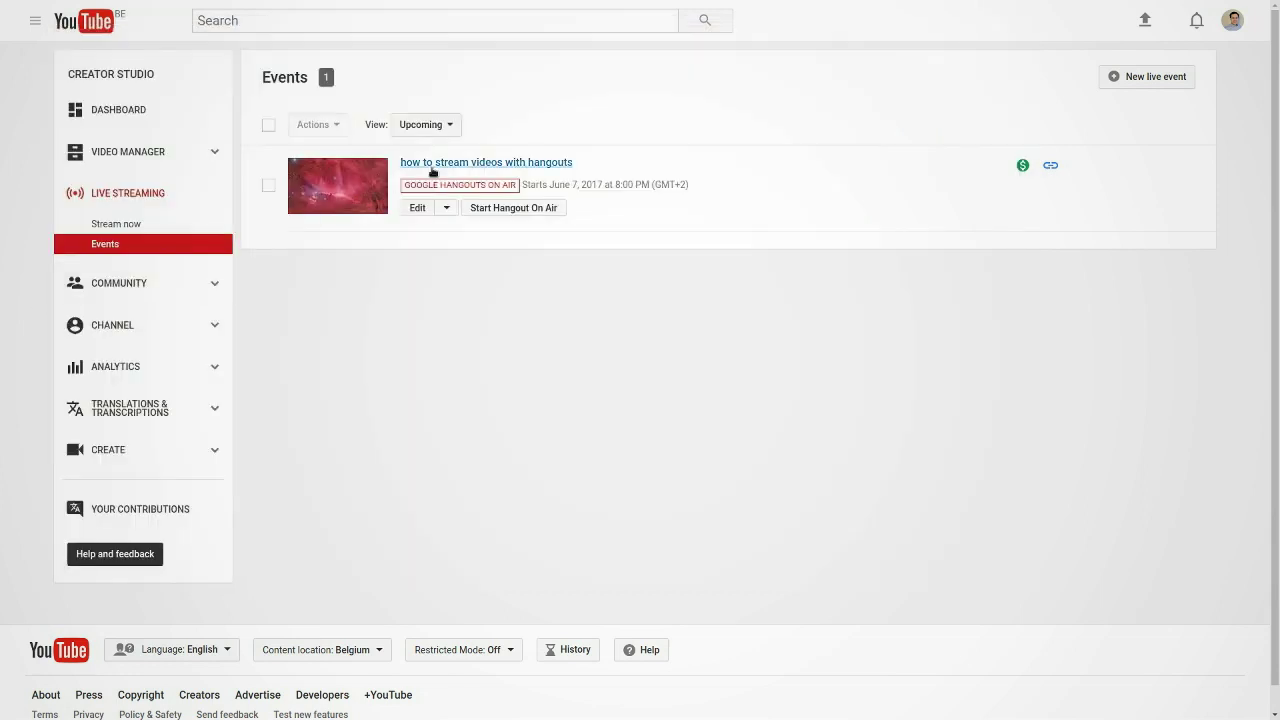
{"action": "left_click", "coordinate": [431, 163]}
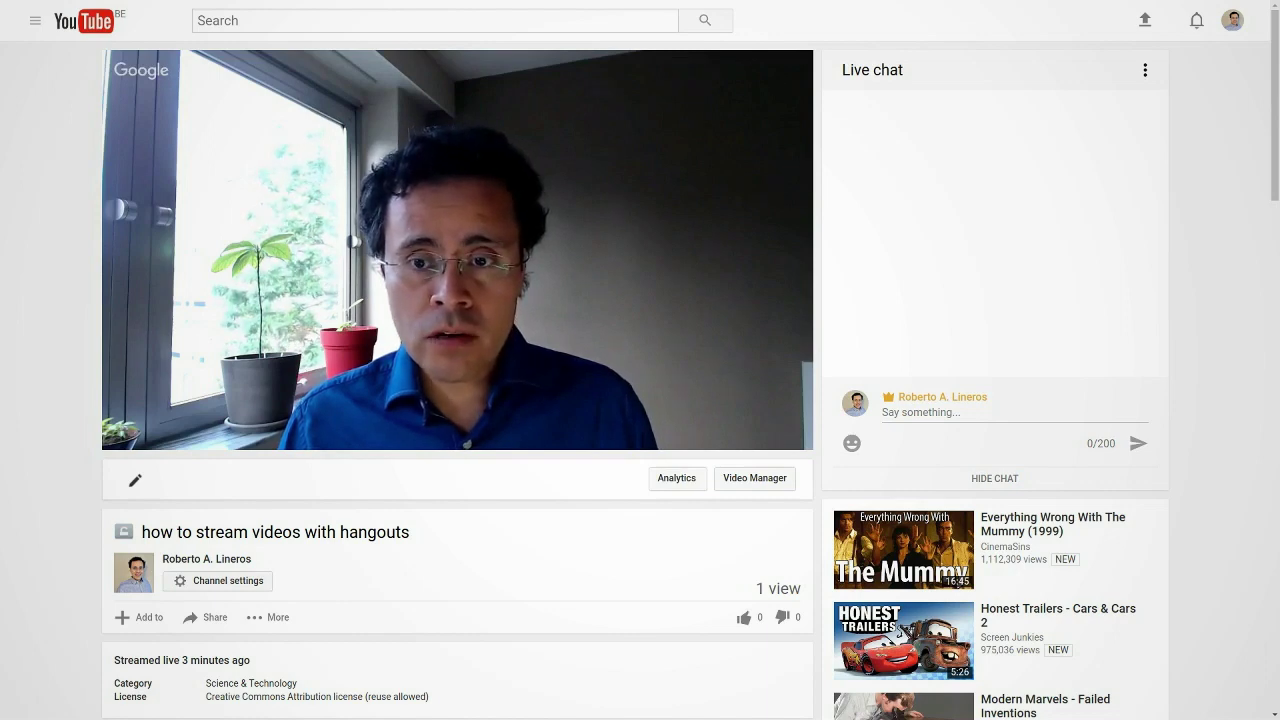
Skip the 2:35 recorded broadcast to near its end, then return to the off-air Hangouts window
{"action": "mouse_move", "coordinate": [543, 394]}
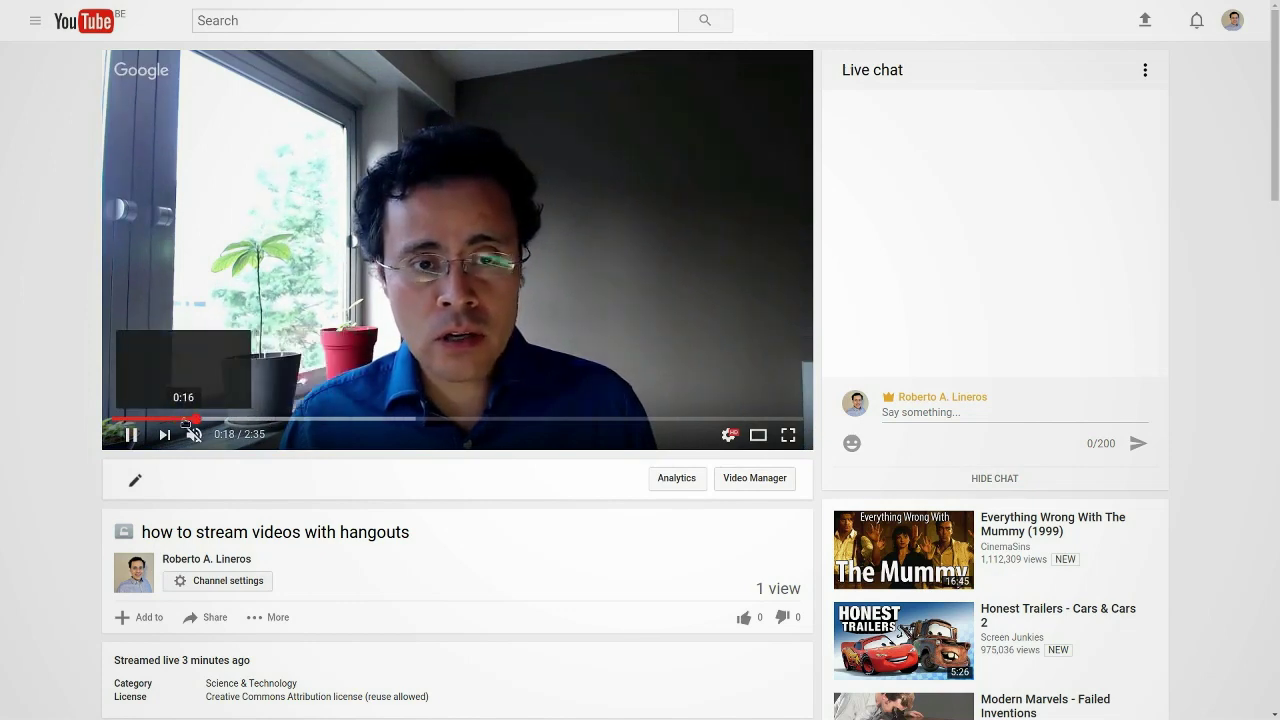
{"action": "left_click_drag", "start_coordinate": [411, 423], "coordinate": [781, 421]}
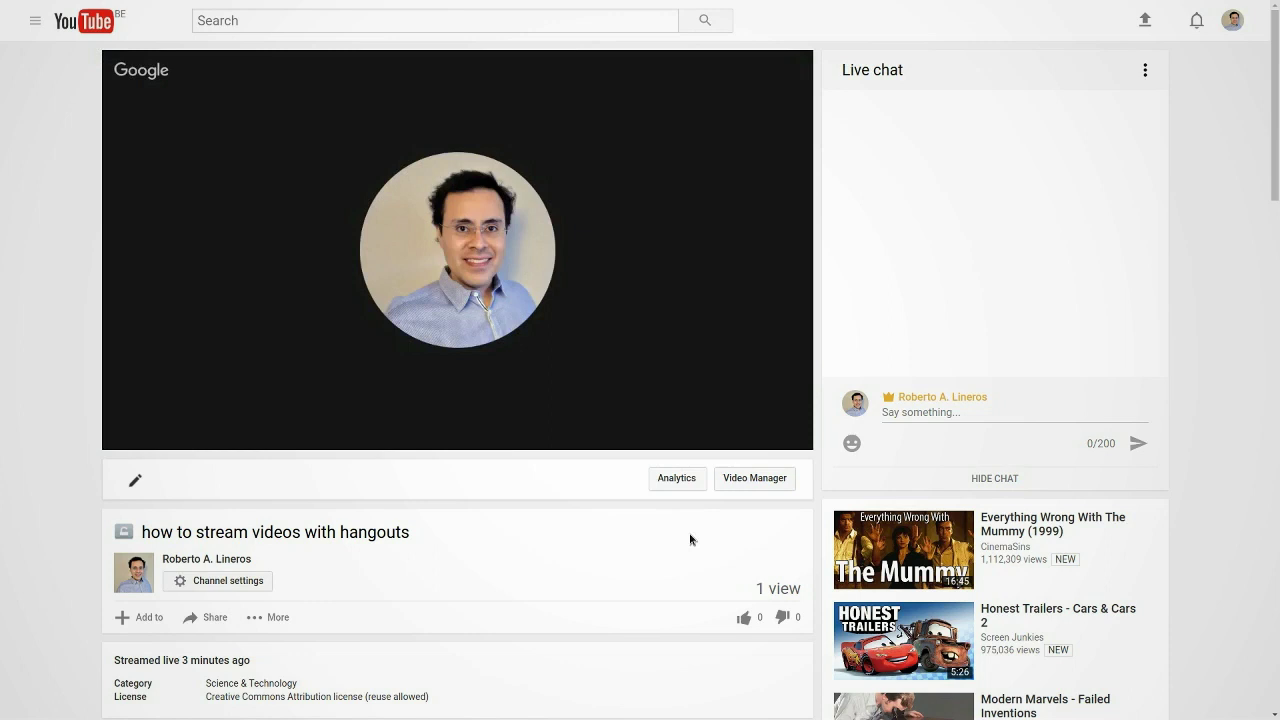
{"action": "key", "text": "alt+Tab"}
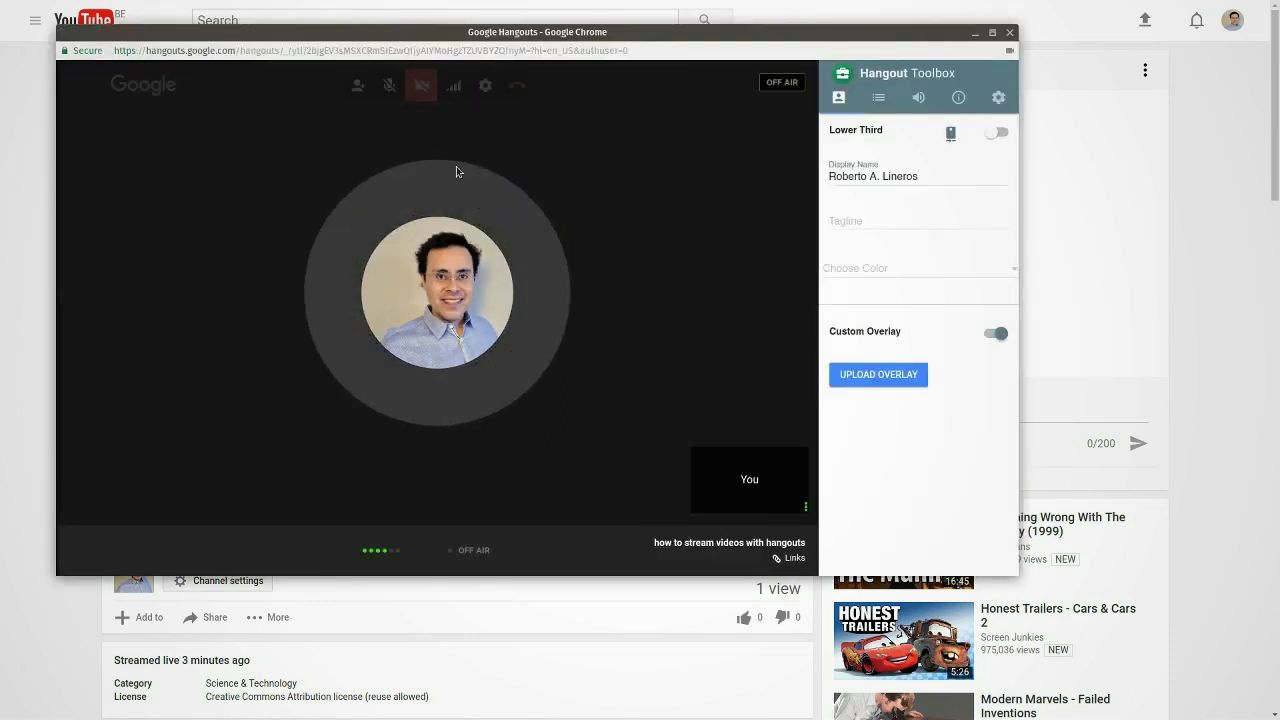
Leave the Hangout call, dismiss the notice, and go via My channel to Video Manager
{"action": "left_click", "coordinate": [517, 88]}
{"action": "left_click", "coordinate": [392, 360]}
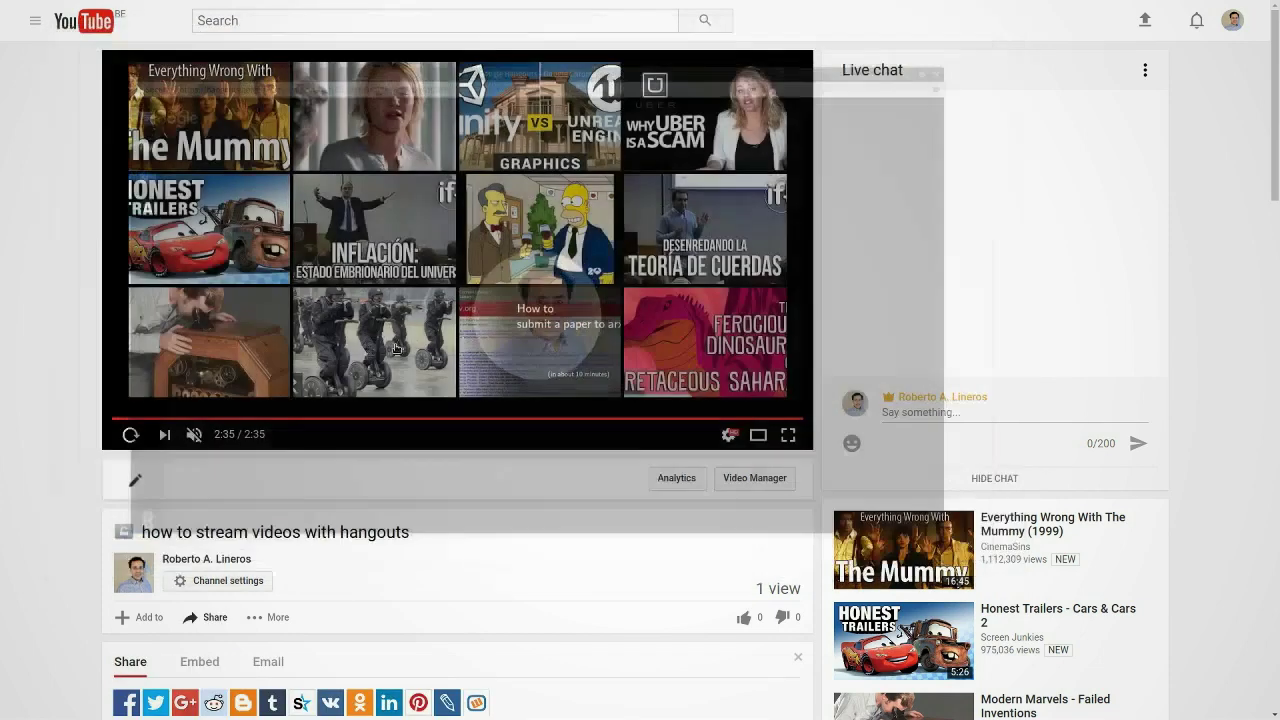
{"action": "left_click", "coordinate": [35, 22]}
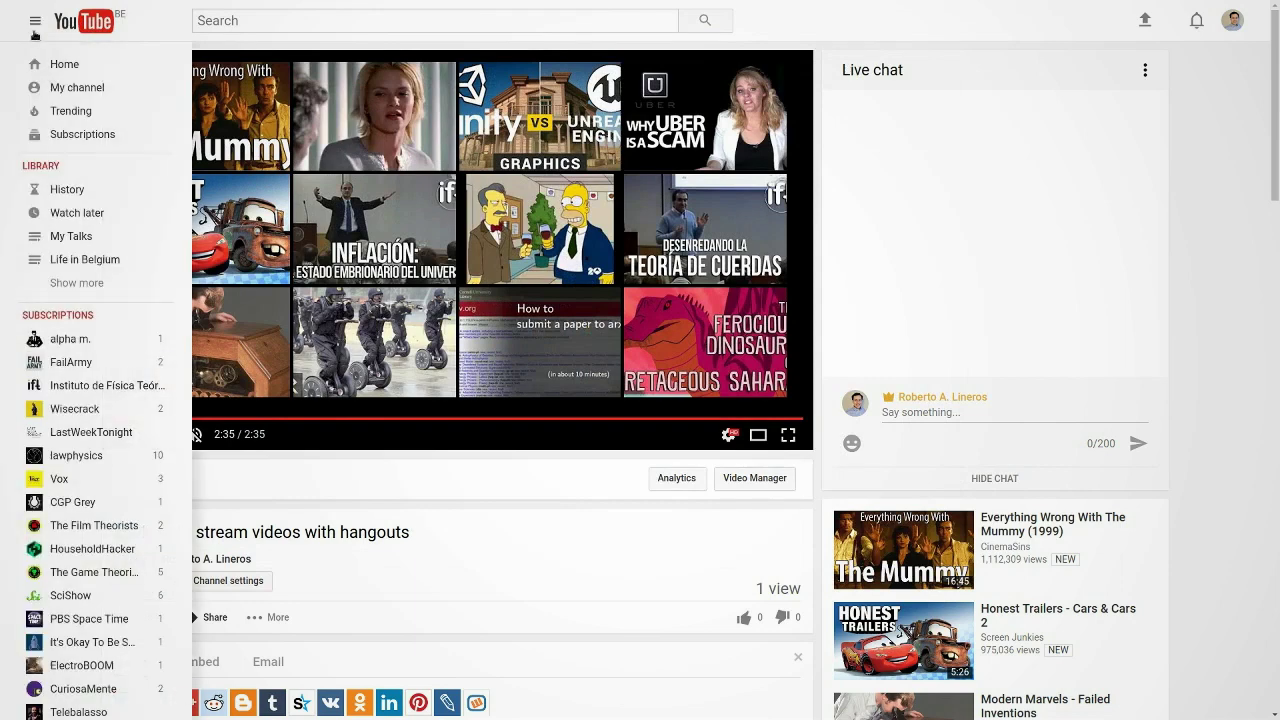
{"action": "left_click", "coordinate": [75, 89]}
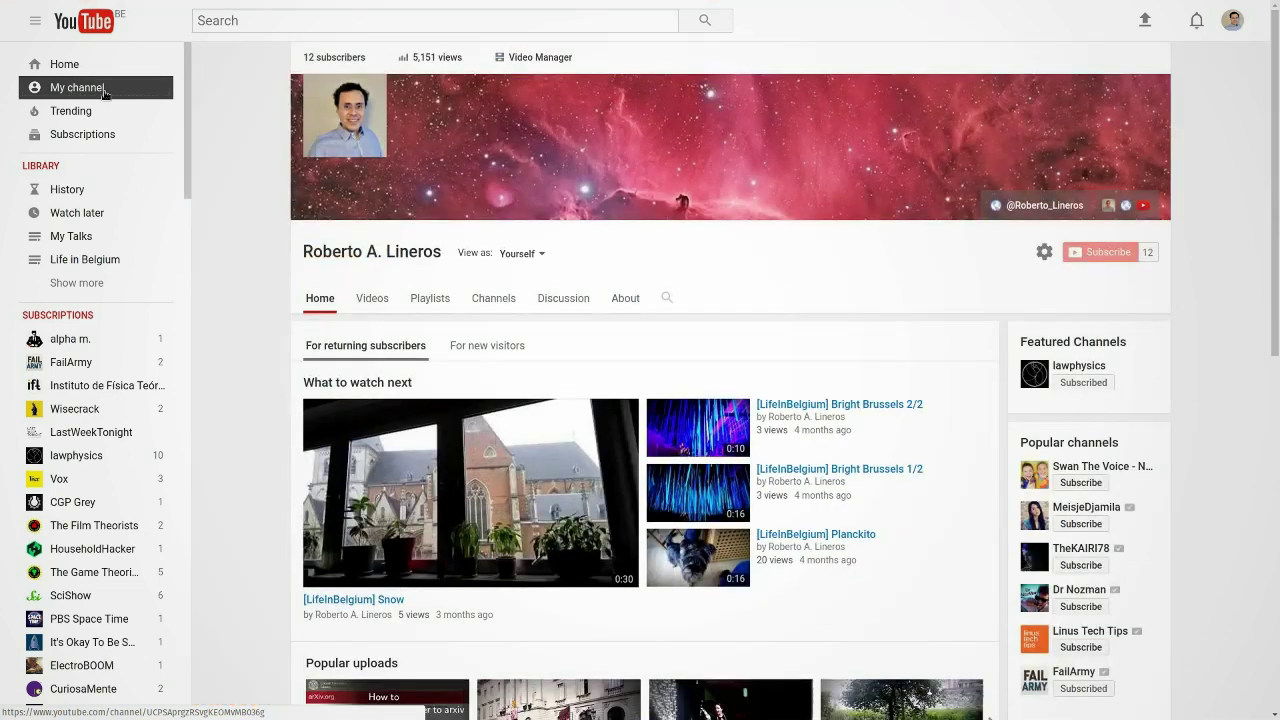
{"action": "left_click", "coordinate": [538, 57]}
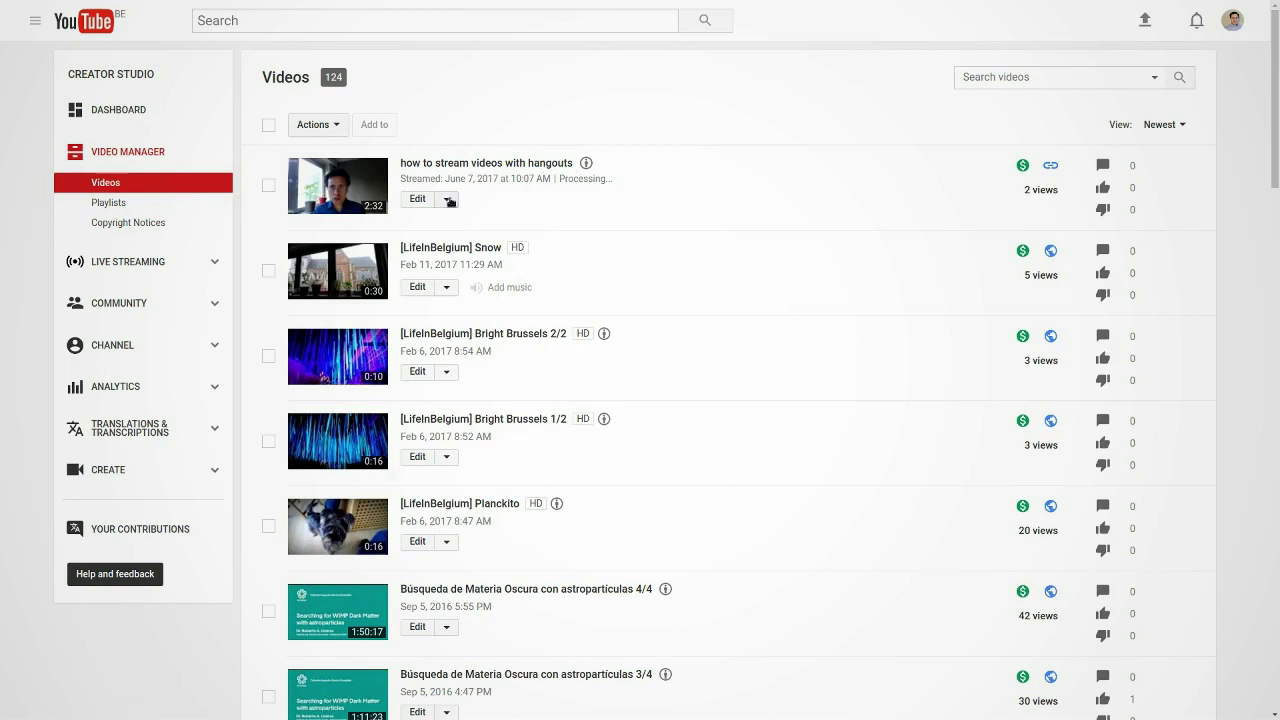
Check the stream video's Info & Settings shows Unlisted, then go to the Live Streaming dashboard
{"action": "left_click", "coordinate": [447, 199]}
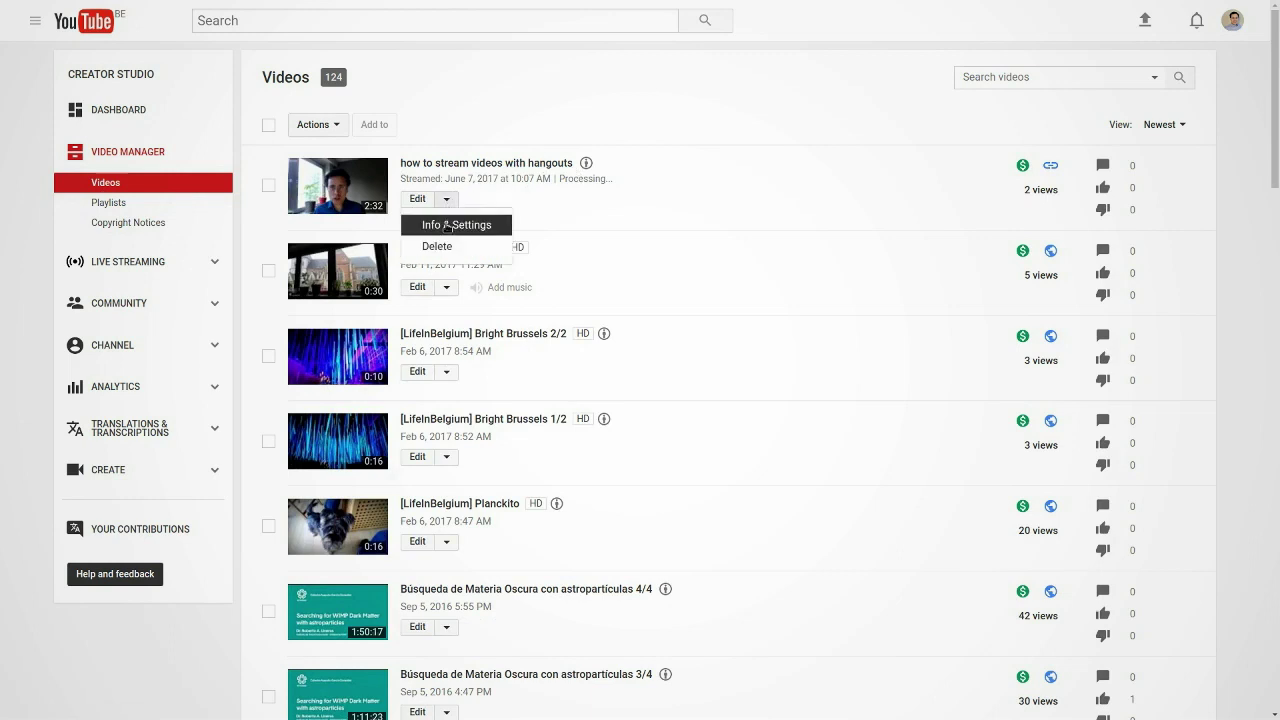
{"action": "left_click", "coordinate": [447, 226]}
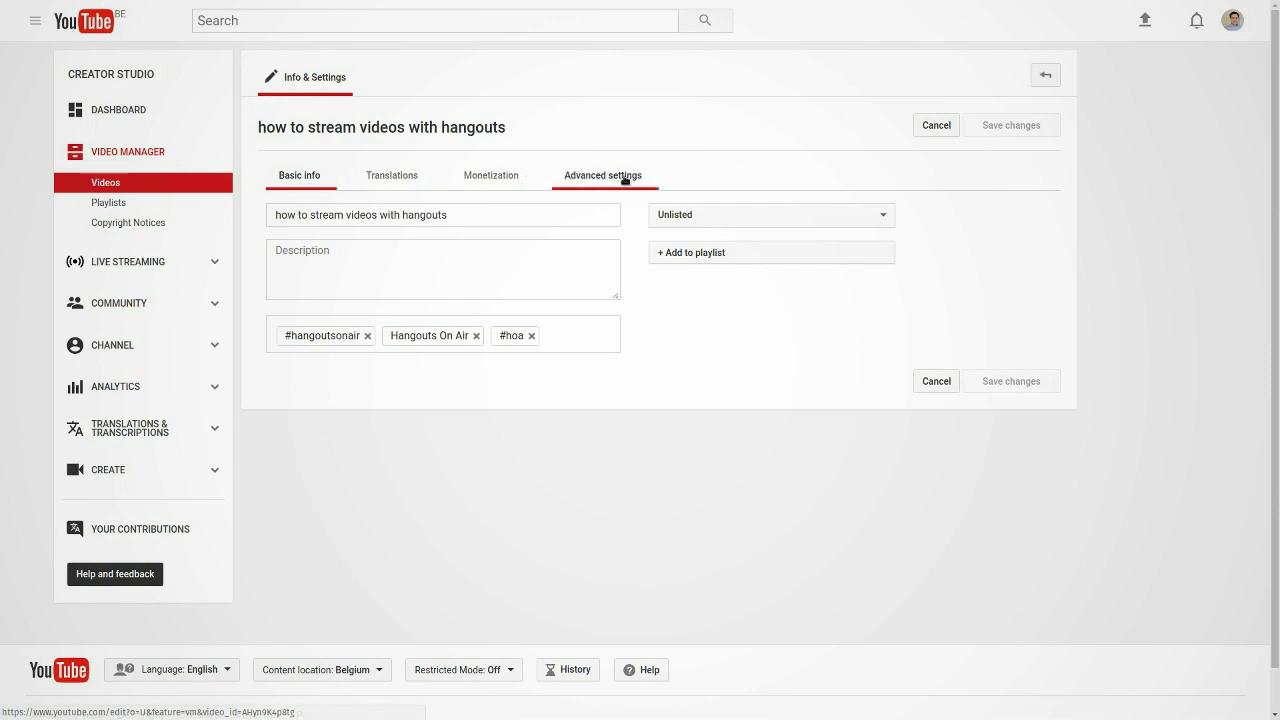
{"action": "left_click", "coordinate": [149, 267]}
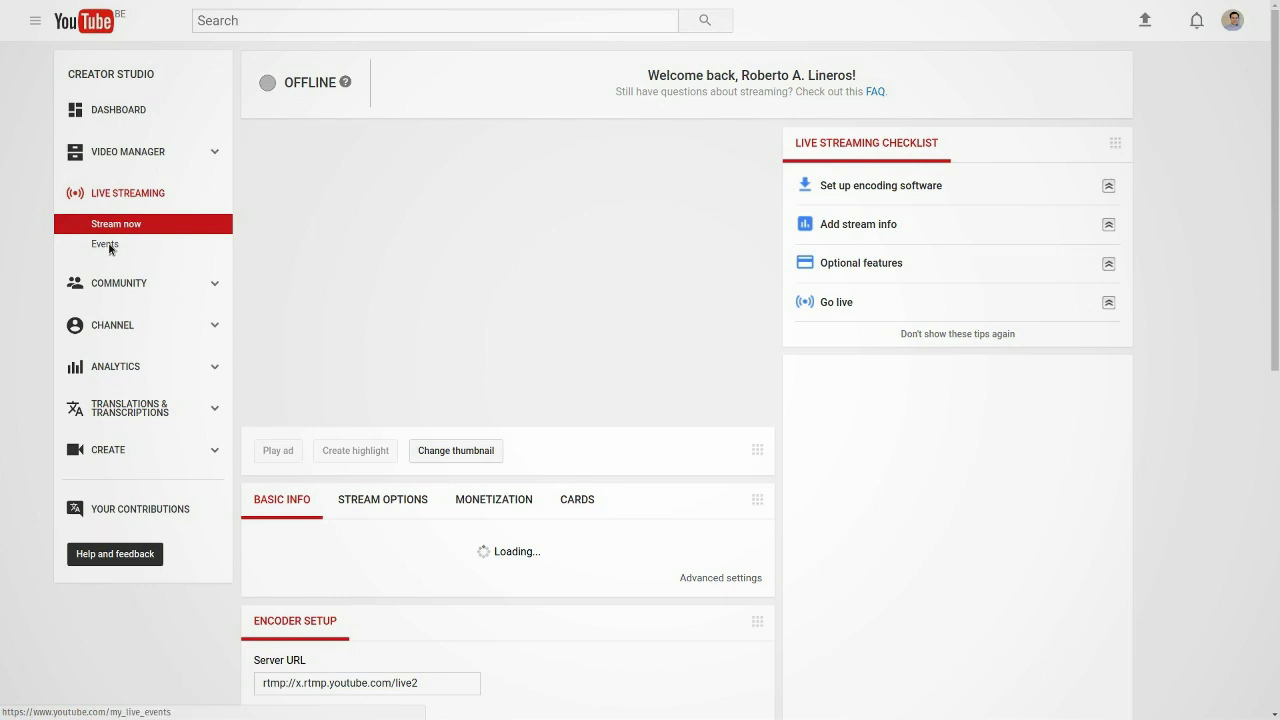
Open Live Streaming Events and switch its view from Upcoming to Completed
{"action": "left_click", "coordinate": [106, 246]}
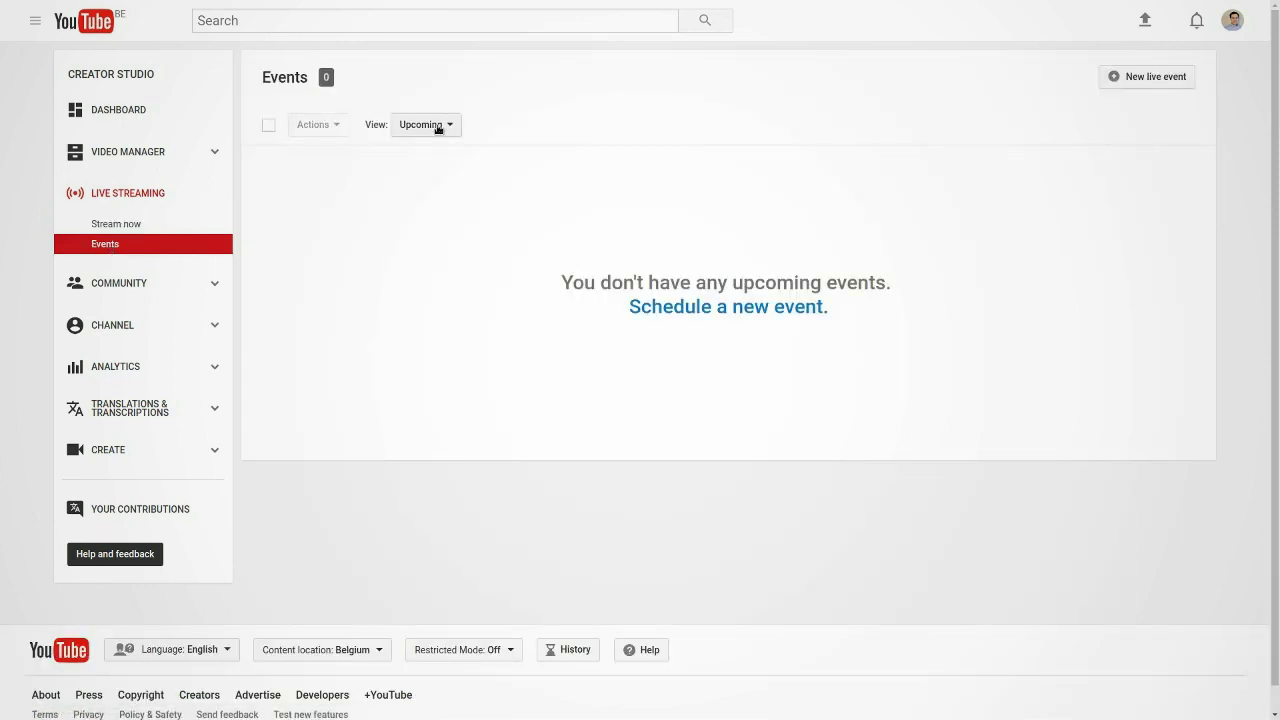
{"action": "left_click", "coordinate": [437, 128]}
{"action": "left_click", "coordinate": [438, 191]}
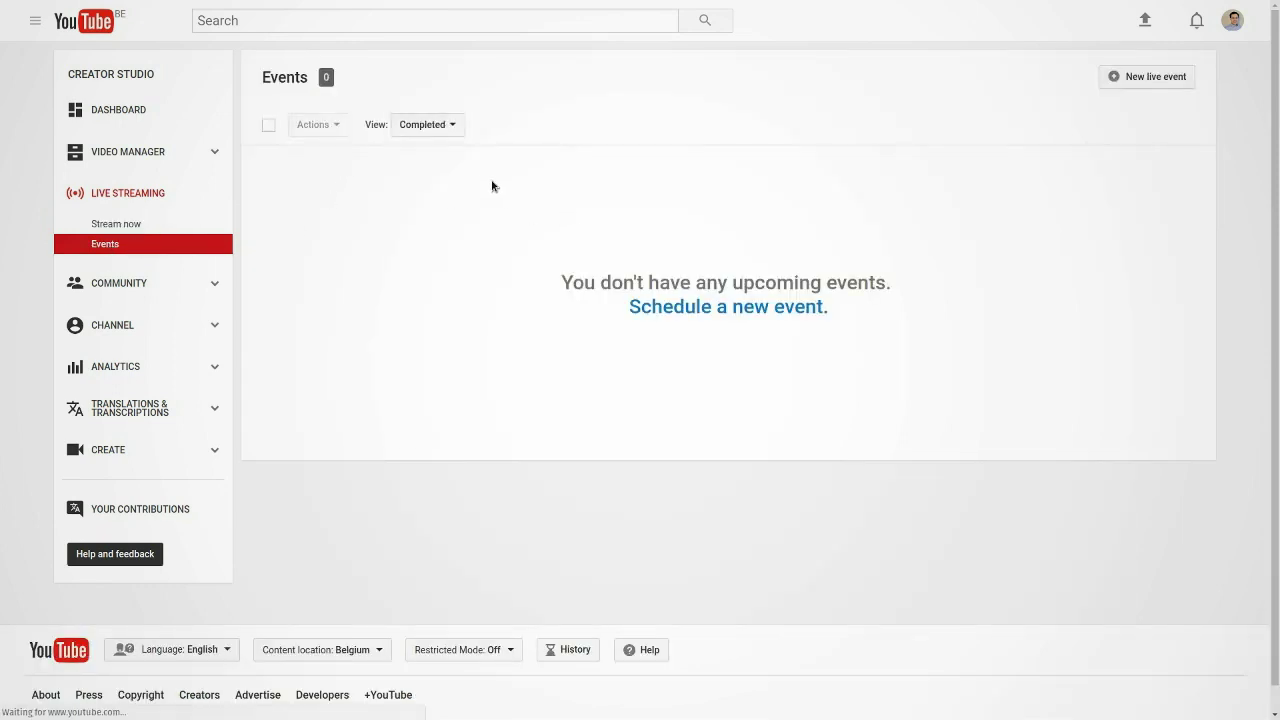